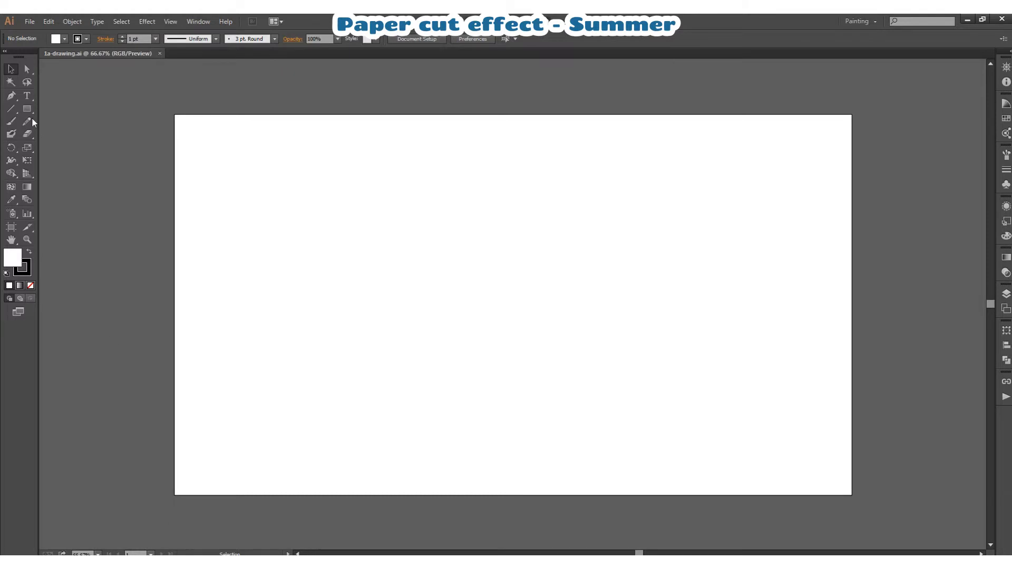
# - Draw a dark blue rectangle without a stroke that covers the whole artboard
pyautogui.click(29, 111)
pyautogui.click(26, 273)
pyautogui.click(30, 286)
pyautogui.click(12, 258)
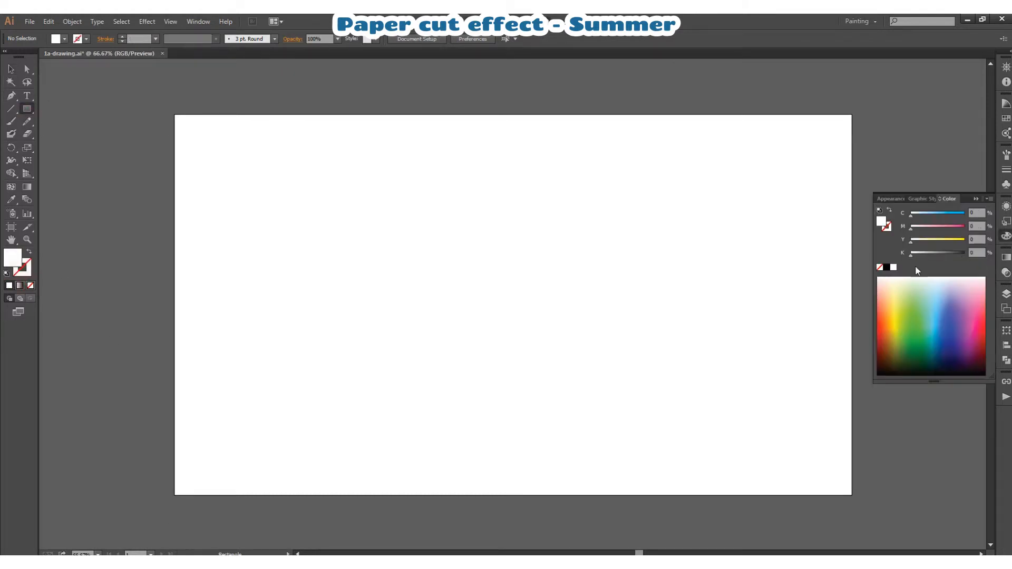
pyautogui.click(1006, 119)
pyautogui.click(938, 351)
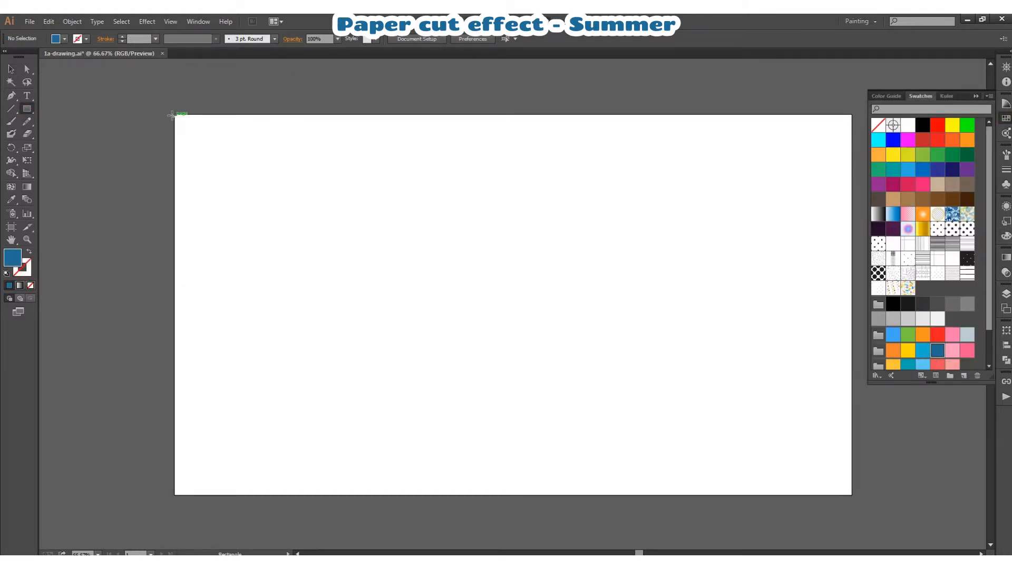
pyautogui.moveTo(175, 112); pyautogui.dragTo(852, 495)
# - Fit the blue rectangle's upper edge to the artboard and lock the rectangle as the background
pyautogui.click(15, 227)
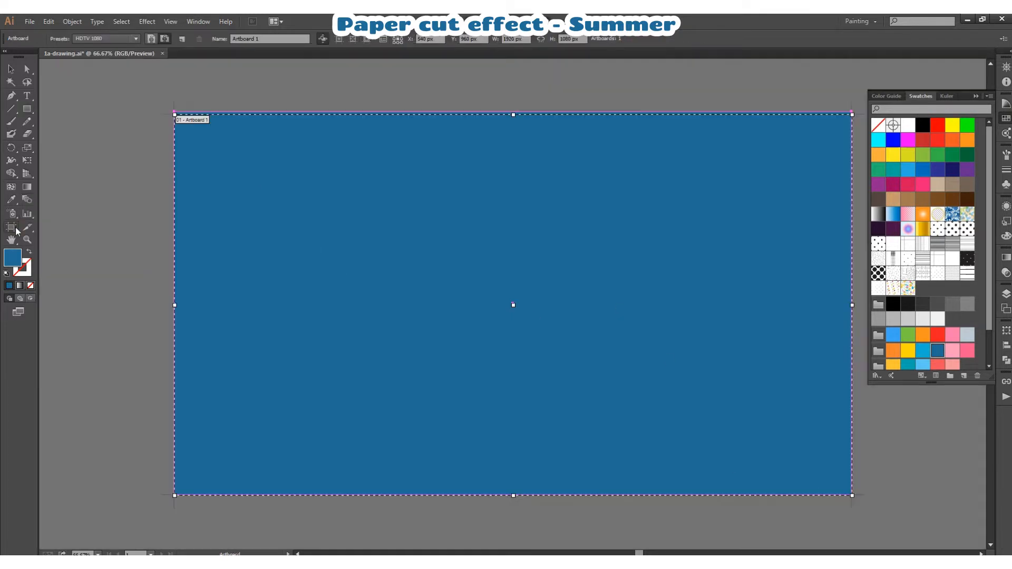
pyautogui.click(11, 69)
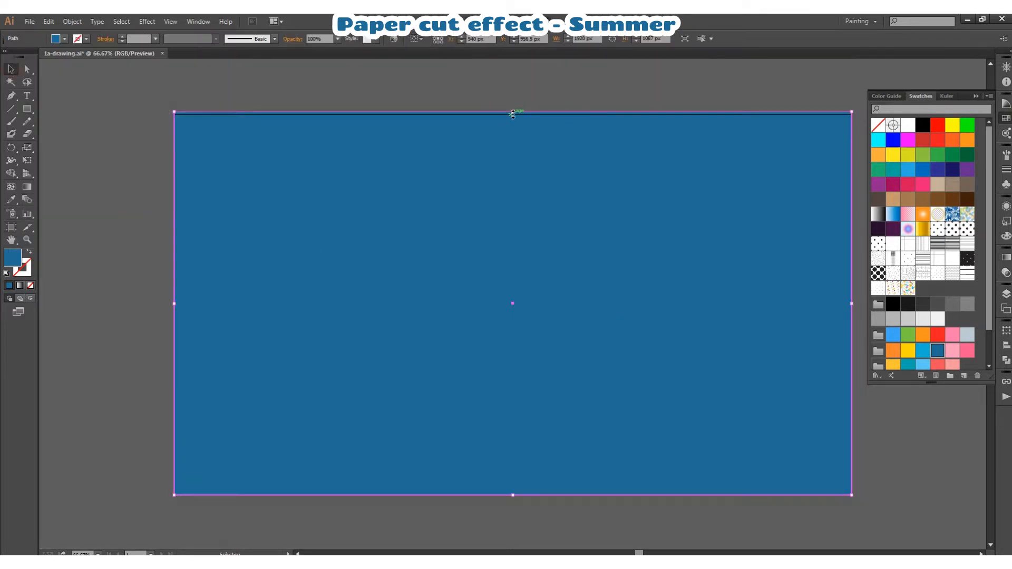
pyautogui.click(867, 451)
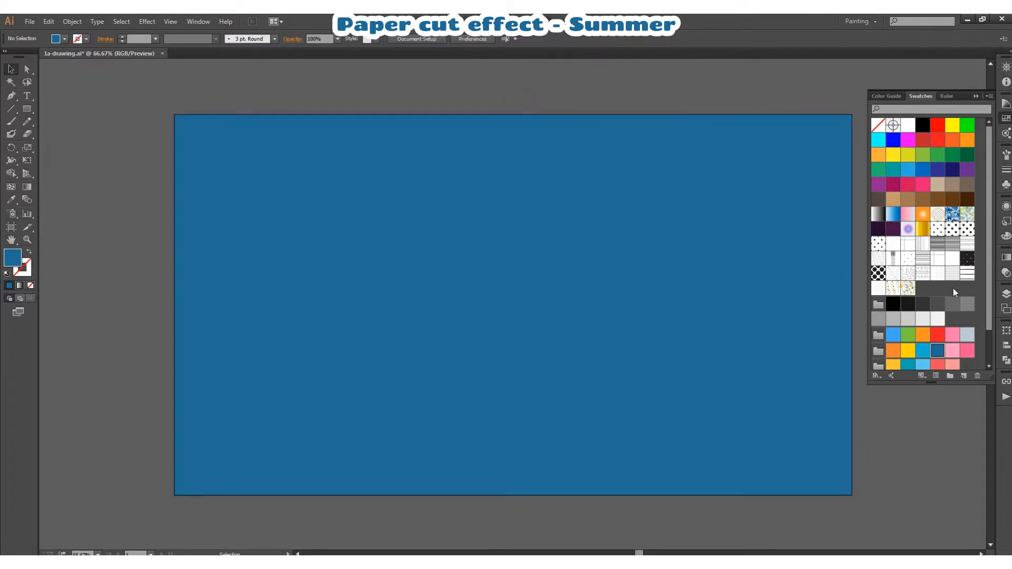
pyautogui.click(1006, 293)
pyautogui.click(1006, 294)
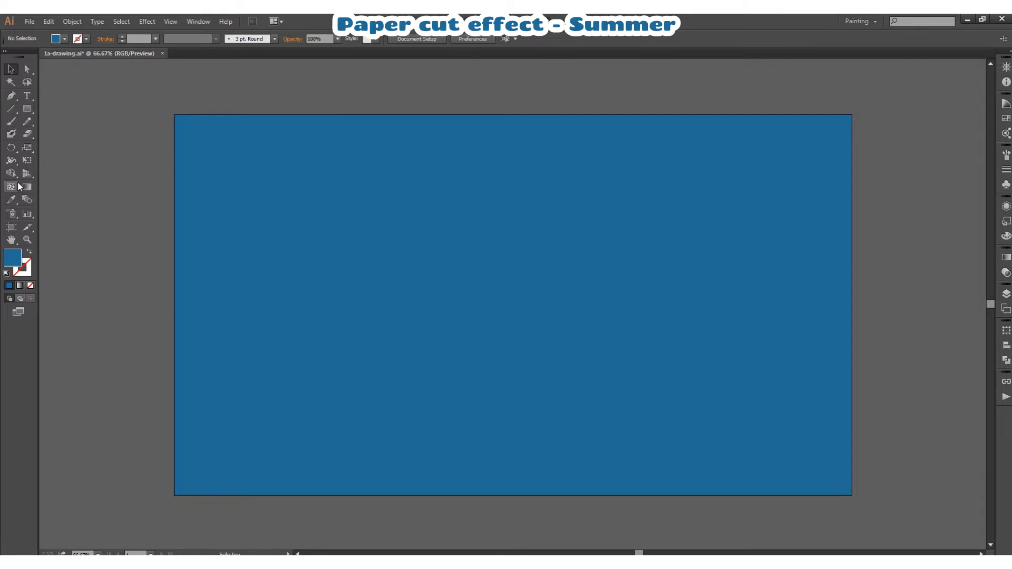
# - Draw a freehand wavy shape about 2233 by 458 px across the artboard's upper part with the Pencil tool and fill it orange
pyautogui.click(27, 121)
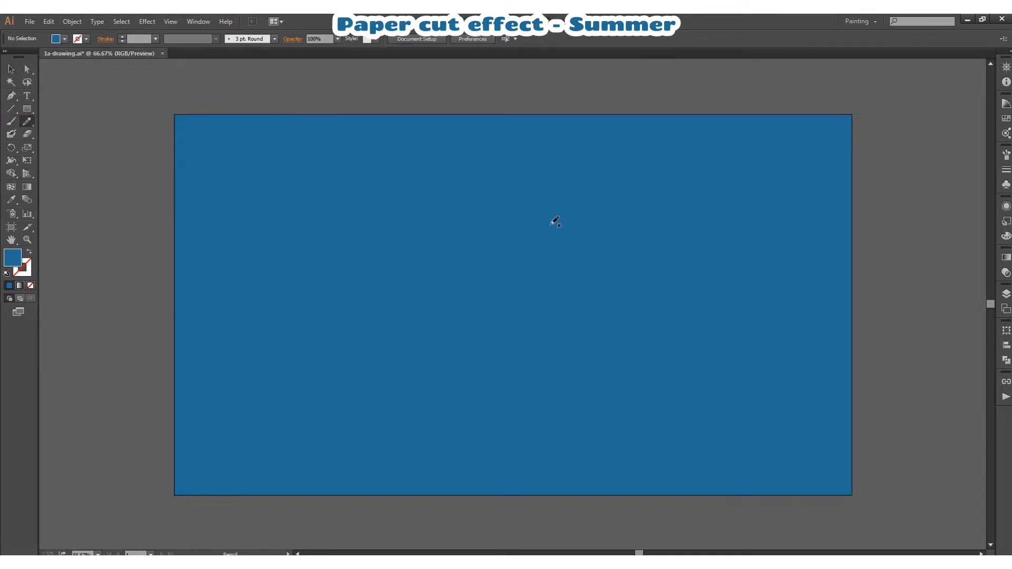
pyautogui.click(1005, 120)
pyautogui.click(1004, 121)
pyautogui.moveTo(129, 228)
pyautogui.mouseDown()
pyautogui.moveTo(228, 193)
pyautogui.moveTo(347, 221)
pyautogui.moveTo(429, 183)
pyautogui.moveTo(561, 204)
pyautogui.moveTo(647, 185)
pyautogui.moveTo(854, 244)
pyautogui.moveTo(879, 122)
pyautogui.moveTo(670, 80)
pyautogui.moveTo(245, 82)
pyautogui.mouseUp()
pyautogui.moveTo(110, 198); pyautogui.dragTo(135, 220)
pyautogui.click(11, 69)
pyautogui.click(131, 120)
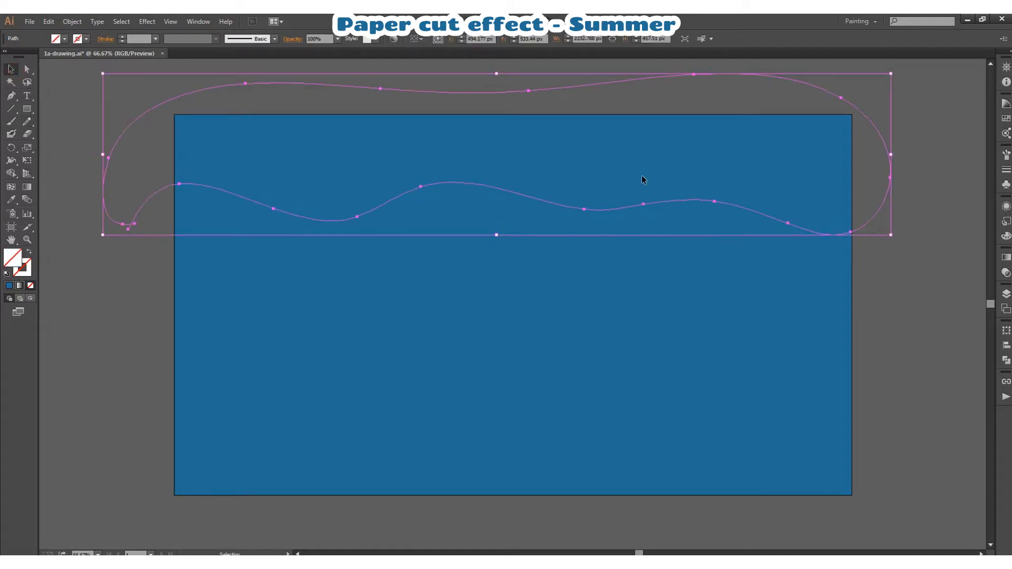
pyautogui.click(1005, 132)
pyautogui.click(893, 351)
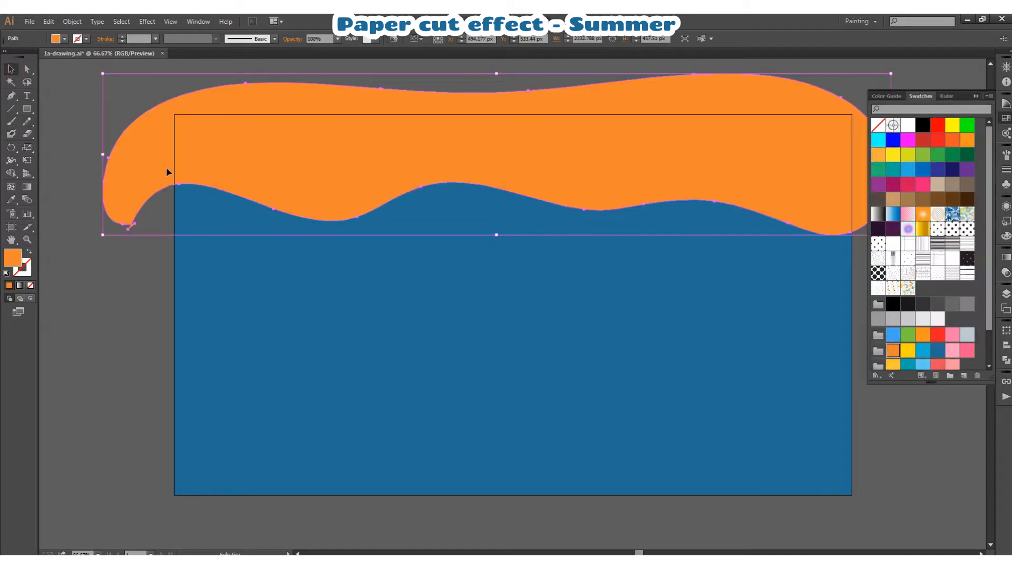
# - Join the orange path's ends and redraw its lower edge with a series of pronounced waves
pyautogui.rightClick(382, 163)
pyautogui.click(409, 237)
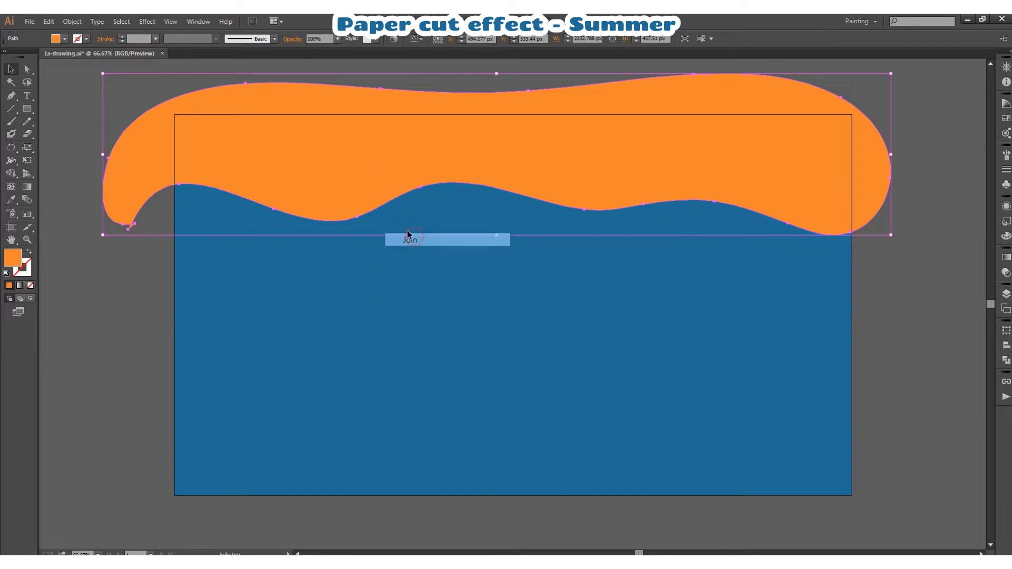
pyautogui.click(29, 123)
pyautogui.moveTo(173, 183); pyautogui.dragTo(104, 200)
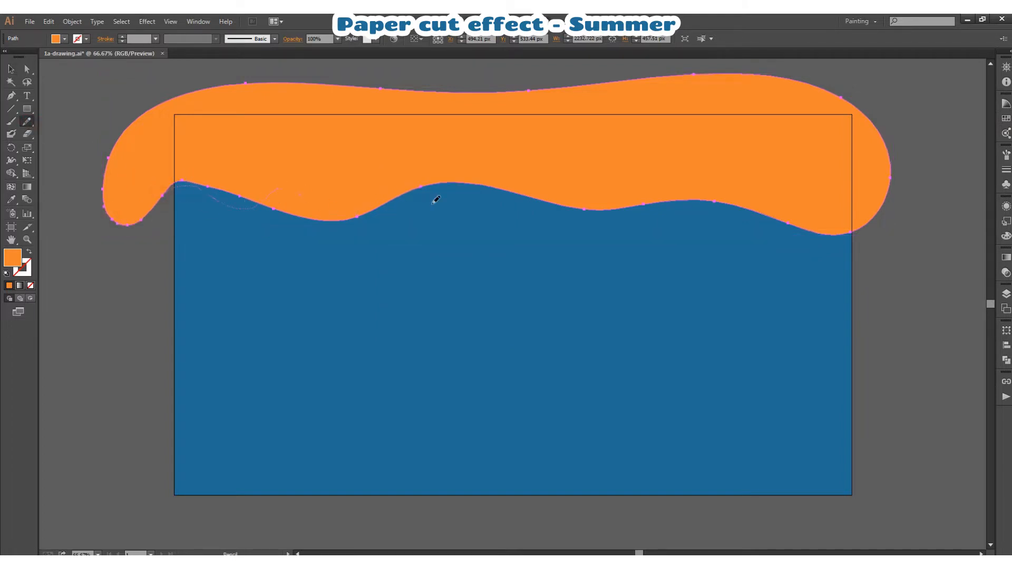
pyautogui.moveTo(608, 210); pyautogui.dragTo(754, 202)
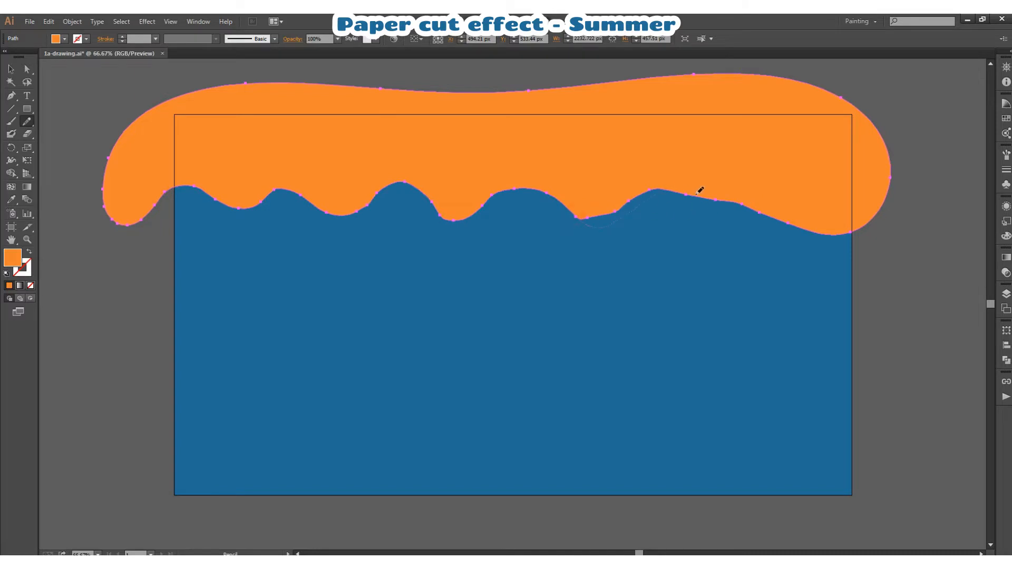
pyautogui.moveTo(847, 224); pyautogui.dragTo(859, 220)
pyautogui.keyDown('ctrl'); pyautogui.click(140, 302); pyautogui.keyUp('ctrl')
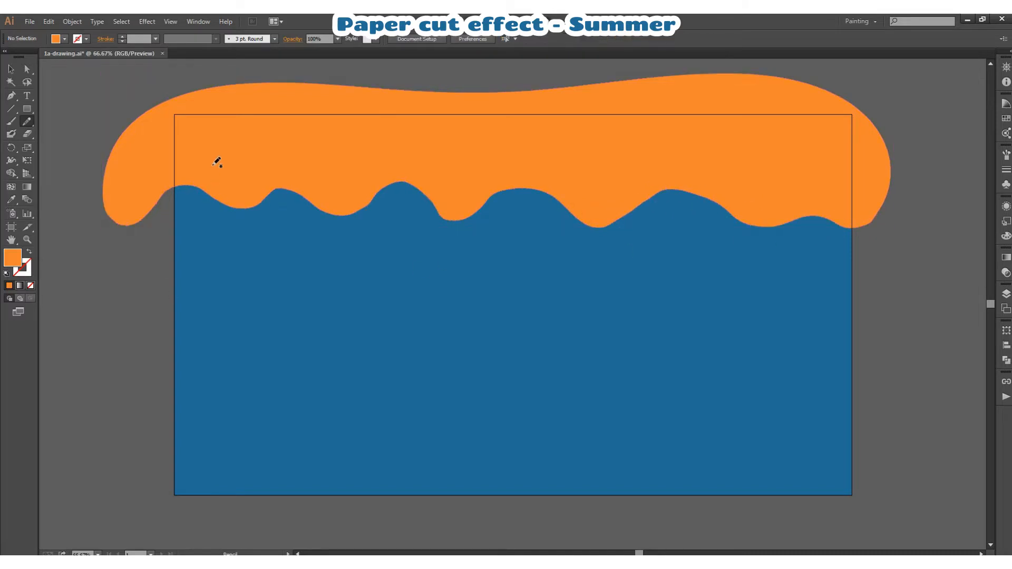
# - Draw a second freehand shape about 2176 px wide overlapping the orange one, fill it yellow and place it beneath the orange path
pyautogui.moveTo(140, 184)
pyautogui.mouseDown()
pyautogui.moveTo(161, 273)
pyautogui.moveTo(305, 276)
pyautogui.moveTo(363, 304)
pyautogui.moveTo(450, 285)
pyautogui.mouseUp()
pyautogui.moveTo(605, 317)
pyautogui.mouseDown()
pyautogui.moveTo(757, 307)
pyautogui.moveTo(849, 327)
pyautogui.moveTo(882, 258)
pyautogui.mouseUp()
pyautogui.keyDown('ctrl'); pyautogui.click(177, 284); pyautogui.keyUp('ctrl')
pyautogui.click(1007, 119)
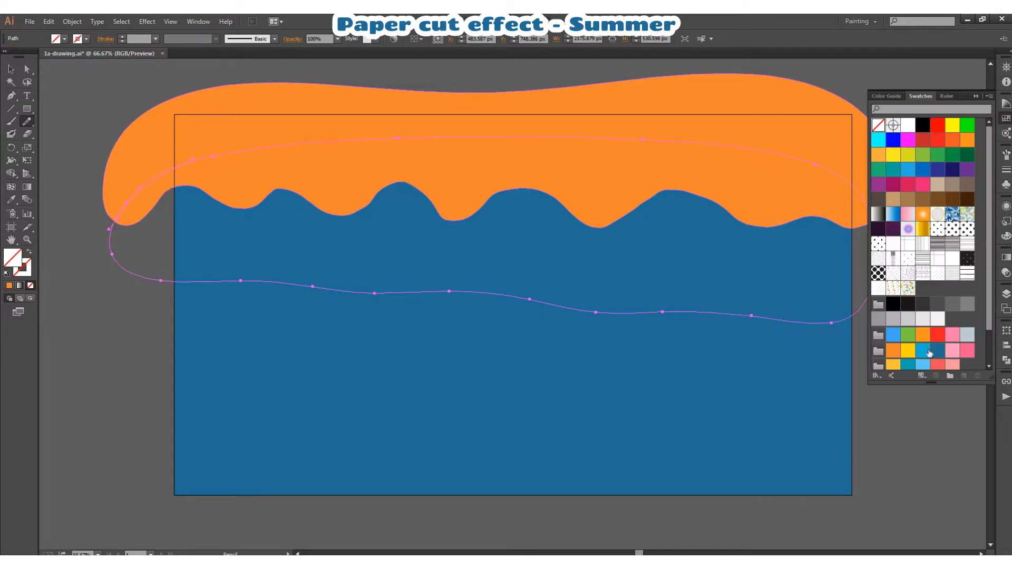
pyautogui.click(908, 350)
pyautogui.click(1007, 294)
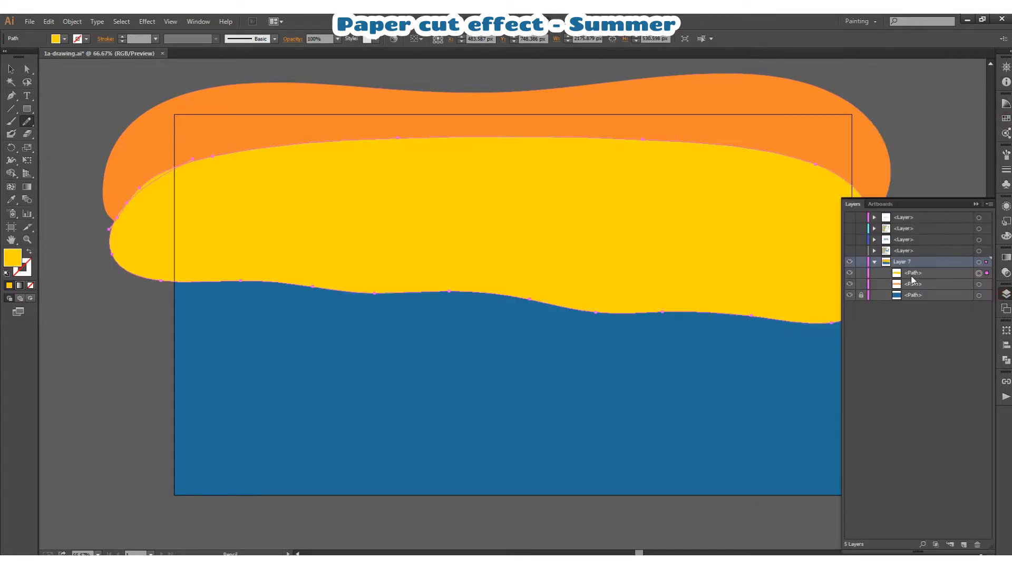
pyautogui.moveTo(913, 273); pyautogui.dragTo(911, 287)
pyautogui.click(677, 286)
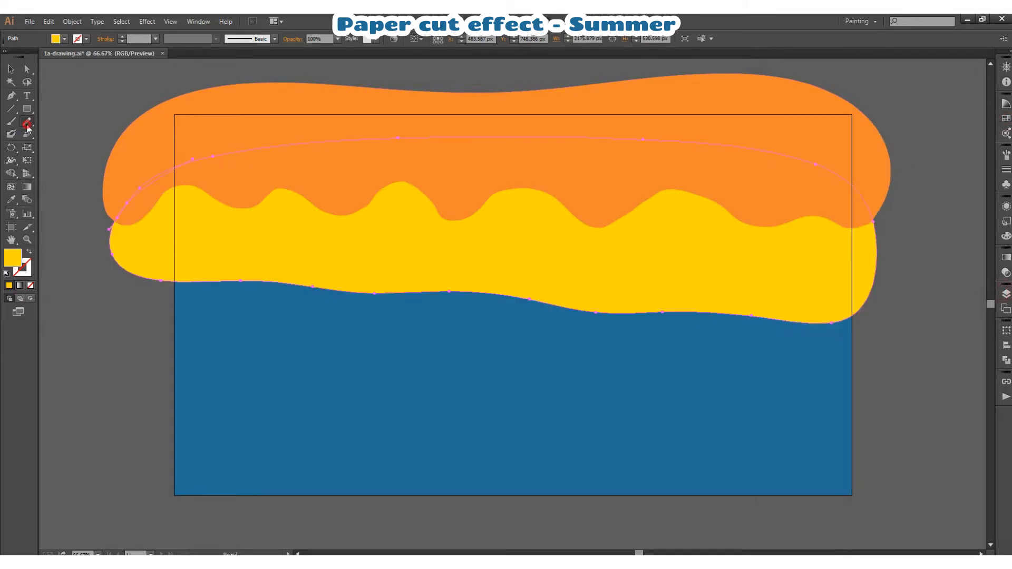
# - Redraw the yellow shape's lower edge with irregular waves using the Pencil tool
pyautogui.moveTo(111, 240)
pyautogui.mouseDown()
pyautogui.moveTo(116, 265)
pyautogui.moveTo(190, 274)
pyautogui.mouseUp()
pyautogui.moveTo(507, 304); pyautogui.dragTo(553, 318)
pyautogui.hotkey('ctrl', 'z')
pyautogui.rightClick(455, 231)
pyautogui.press('Escape')
pyautogui.moveTo(186, 277)
pyautogui.mouseDown()
pyautogui.moveTo(219, 295)
pyautogui.moveTo(298, 286)
pyautogui.mouseUp()
pyautogui.moveTo(863, 308); pyautogui.dragTo(874, 291)
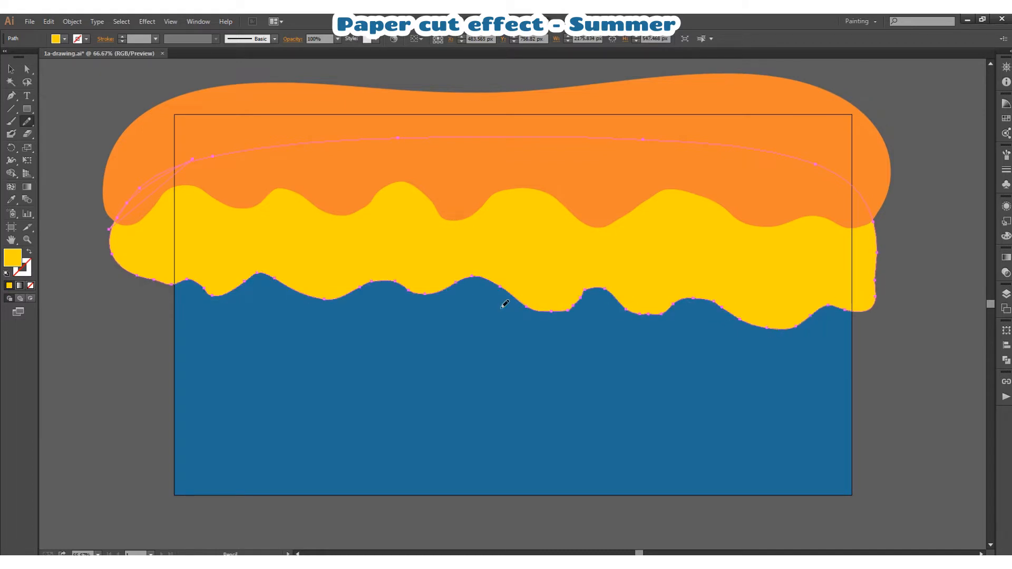
pyautogui.keyDown('ctrl'); pyautogui.click(97, 342); pyautogui.keyUp('ctrl')
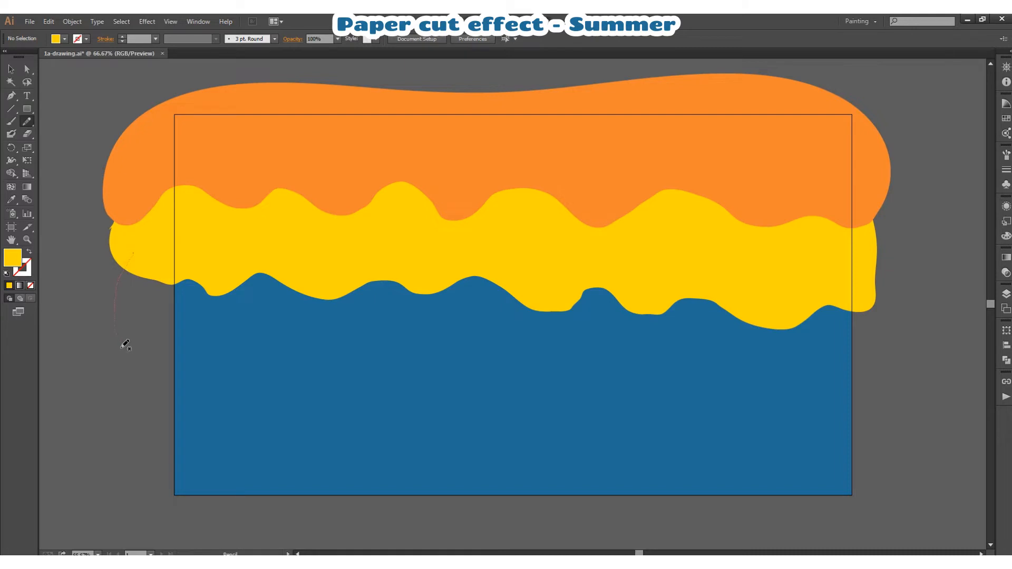
# - Draw a third freehand shape about 2208 by 526 px, fill it light blue and place it beneath the yellow path
pyautogui.moveTo(125, 345)
pyautogui.mouseDown()
pyautogui.moveTo(219, 376)
pyautogui.moveTo(282, 369)
pyautogui.moveTo(373, 401)
pyautogui.moveTo(427, 368)
pyautogui.moveTo(588, 403)
pyautogui.moveTo(645, 377)
pyautogui.moveTo(690, 400)
pyautogui.moveTo(752, 381)
pyautogui.moveTo(803, 393)
pyautogui.moveTo(885, 373)
pyautogui.mouseUp()
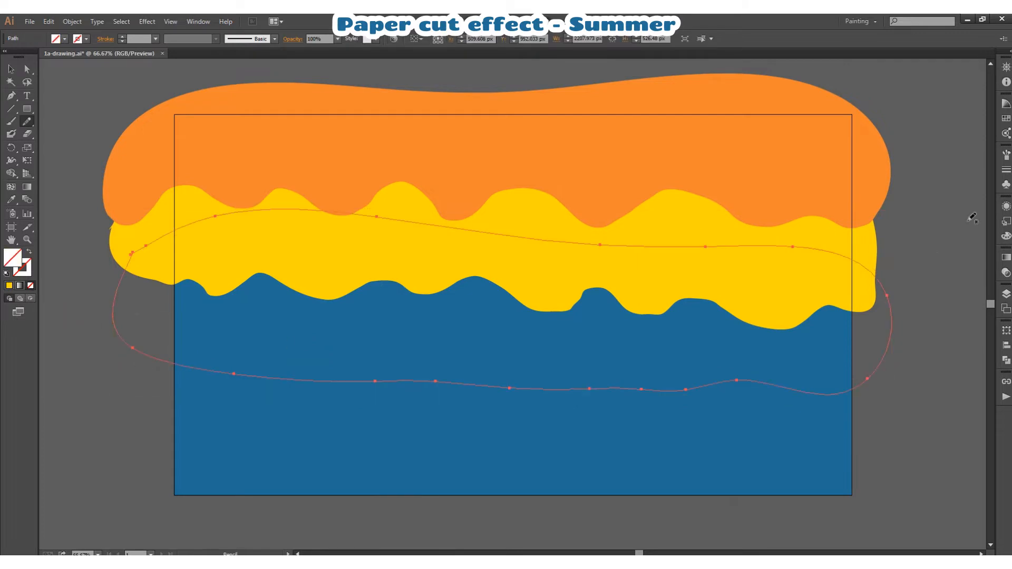
pyautogui.click(1006, 119)
pyautogui.click(922, 350)
pyautogui.click(1007, 295)
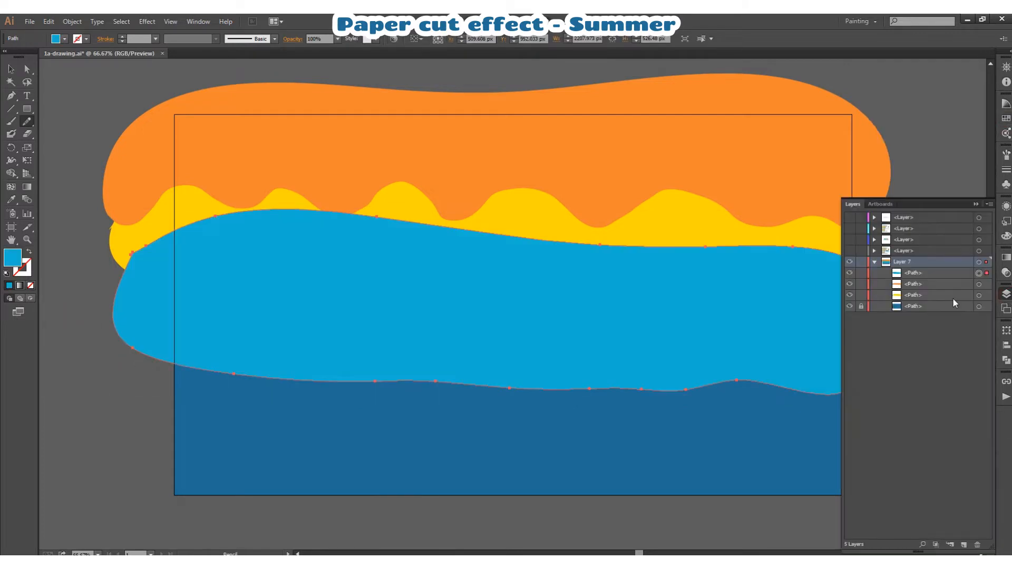
pyautogui.moveTo(904, 276); pyautogui.dragTo(910, 300)
pyautogui.click(1006, 296)
# - Join the light blue path's ends and redraw its lower edge with smooth waves
pyautogui.rightClick(499, 324)
pyautogui.click(526, 404)
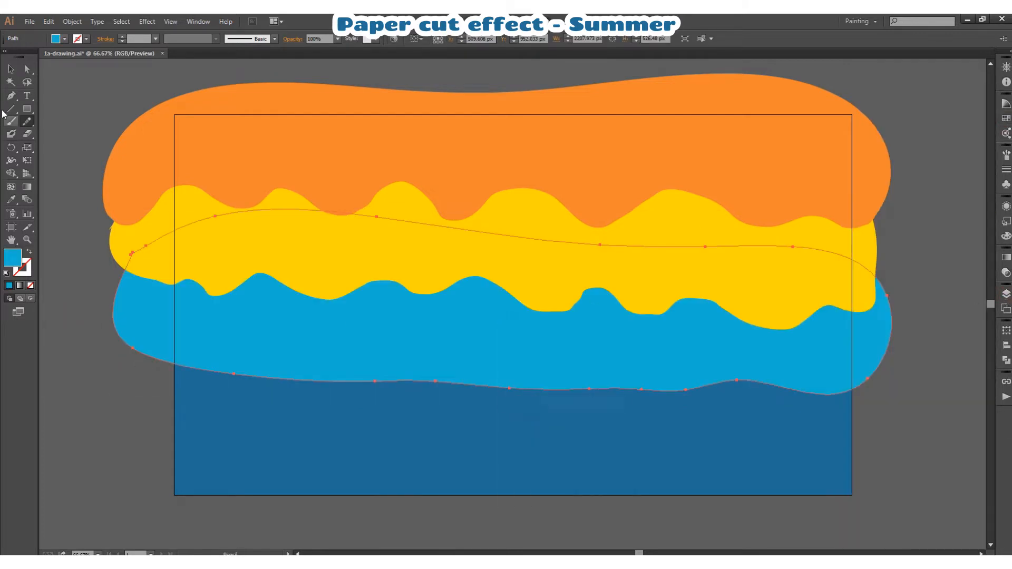
pyautogui.click(26, 122)
pyautogui.moveTo(160, 238); pyautogui.dragTo(114, 317)
pyautogui.moveTo(595, 372); pyautogui.dragTo(545, 374)
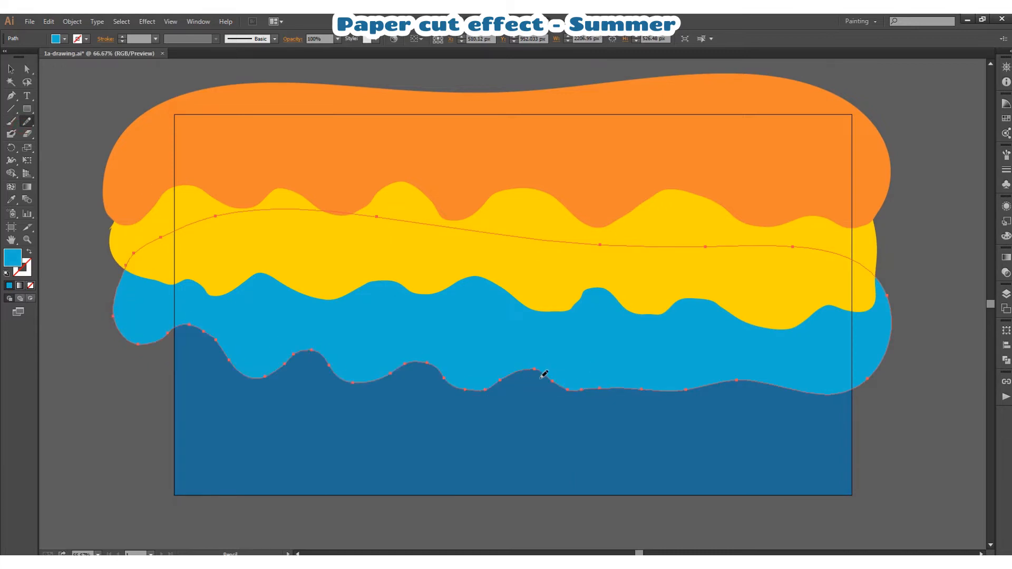
pyautogui.moveTo(833, 379); pyautogui.dragTo(885, 379)
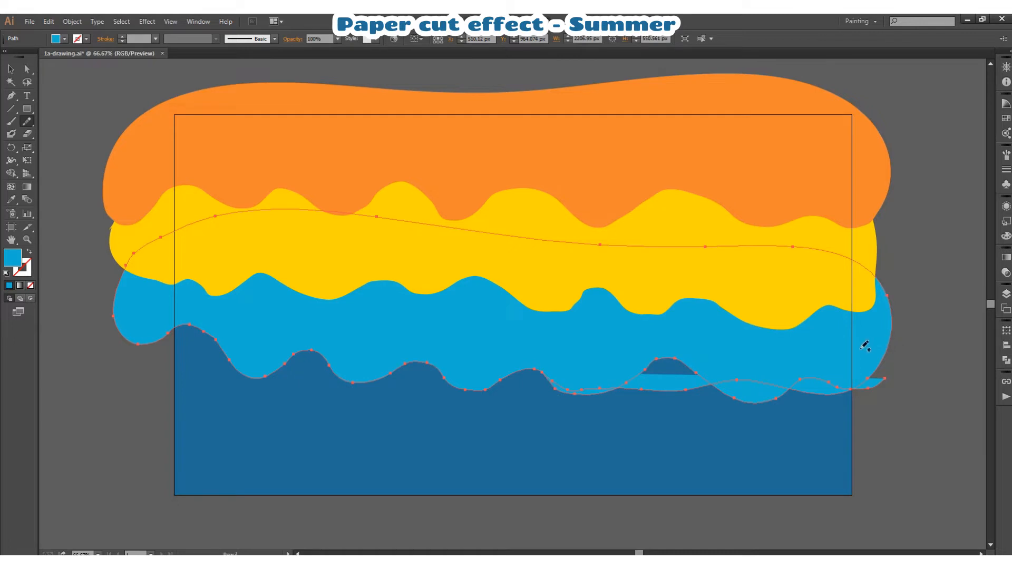
pyautogui.moveTo(865, 346)
pyautogui.mouseDown()
pyautogui.moveTo(611, 408)
pyautogui.moveTo(561, 378)
pyautogui.mouseUp()
pyautogui.hotkey('ctrl', 'z')
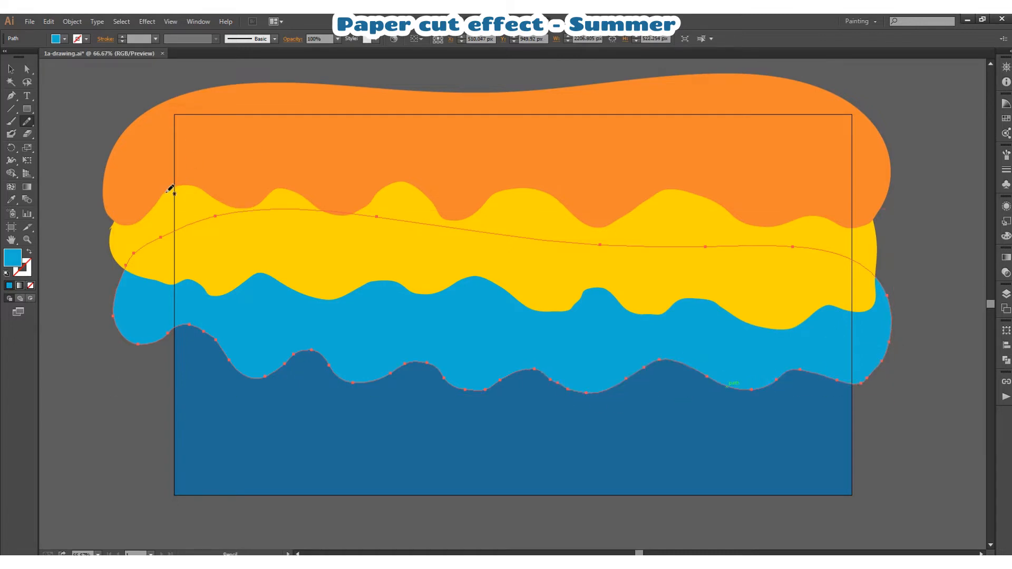
pyautogui.click(11, 70)
pyautogui.click(74, 95)
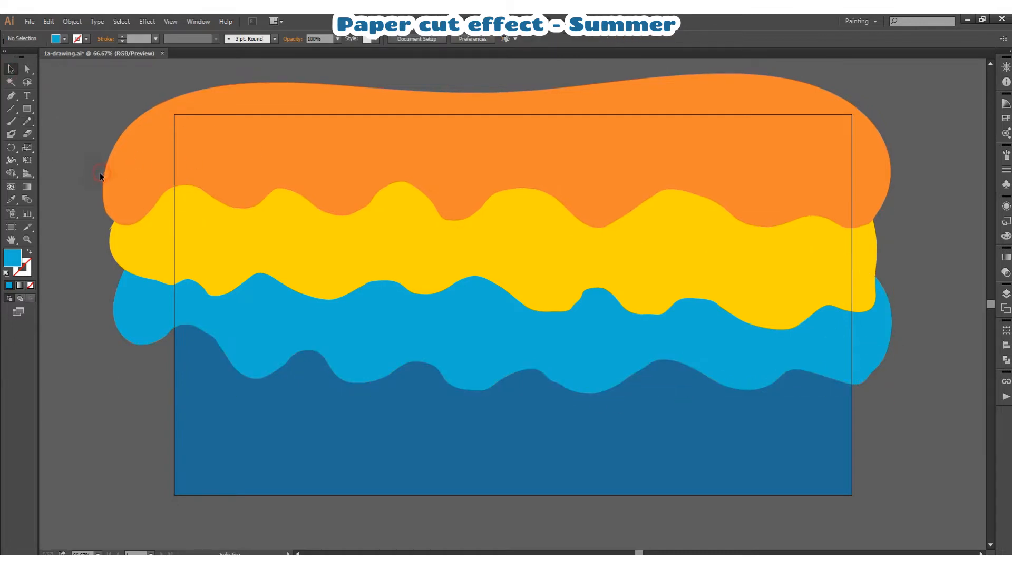
# - Apply a Multiply drop shadow to all three wave shapes with 75% opacity, 7 px X and Y offsets and 5 px blur
pyautogui.moveTo(77, 182); pyautogui.dragTo(260, 407)
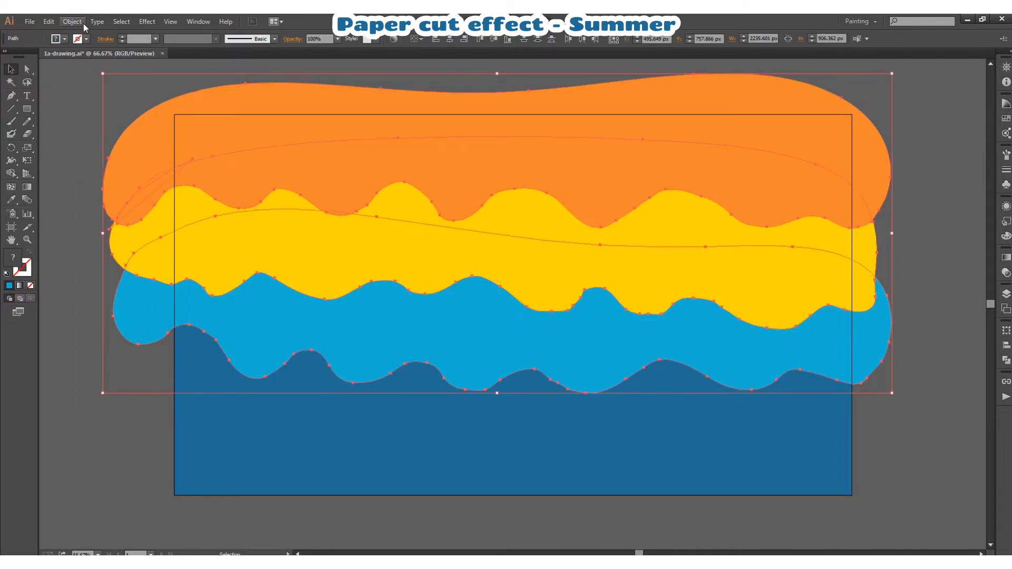
pyautogui.click(147, 21)
pyautogui.moveTo(161, 152)
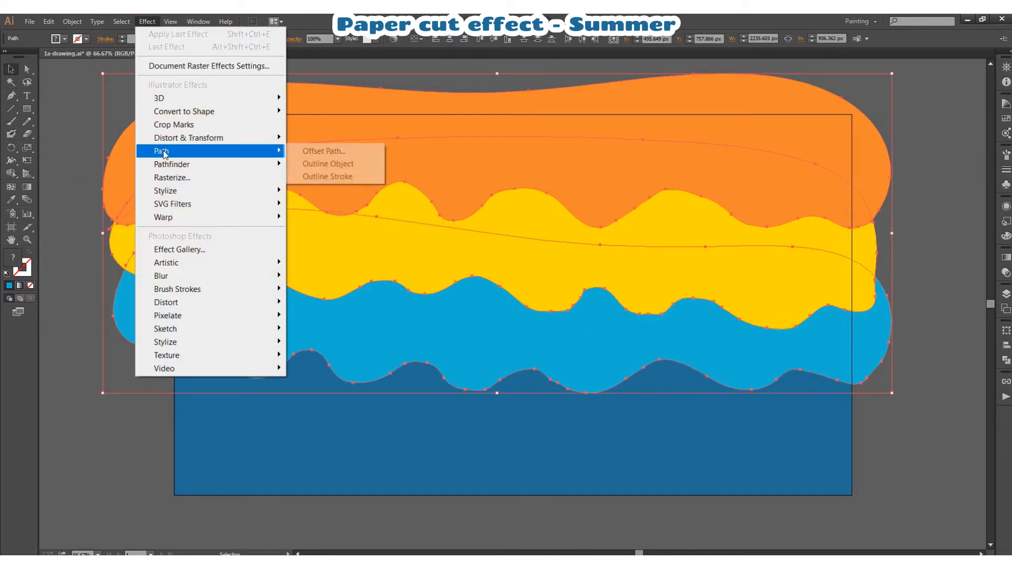
pyautogui.moveTo(165, 190)
pyautogui.click(324, 191)
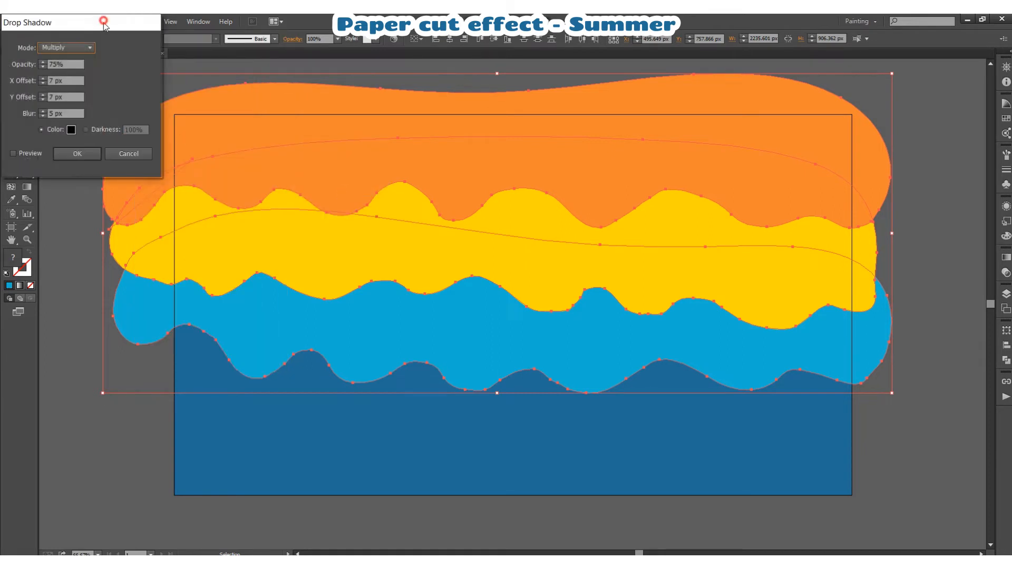
pyautogui.moveTo(104, 24); pyautogui.dragTo(727, 116)
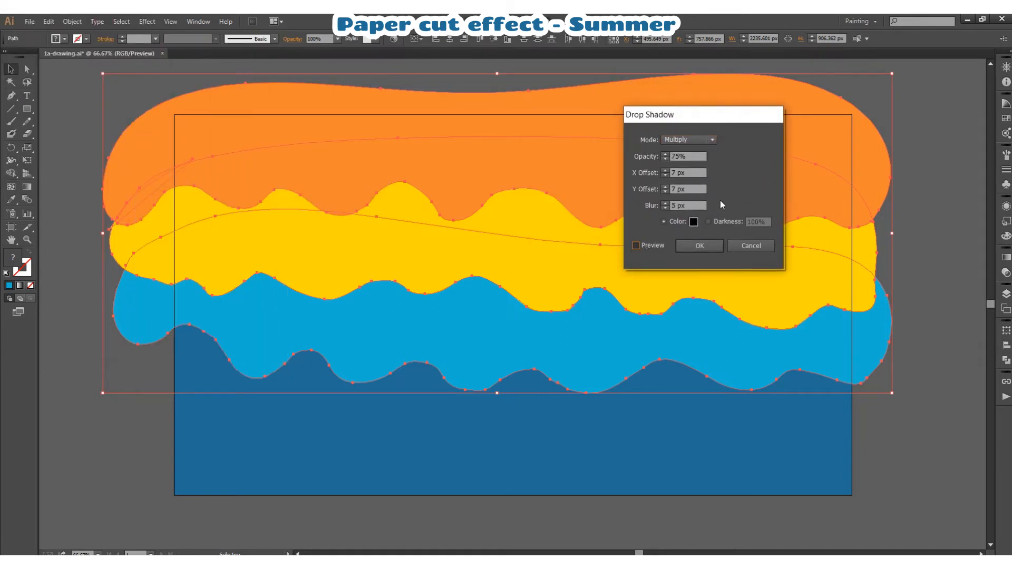
pyautogui.press('Return')
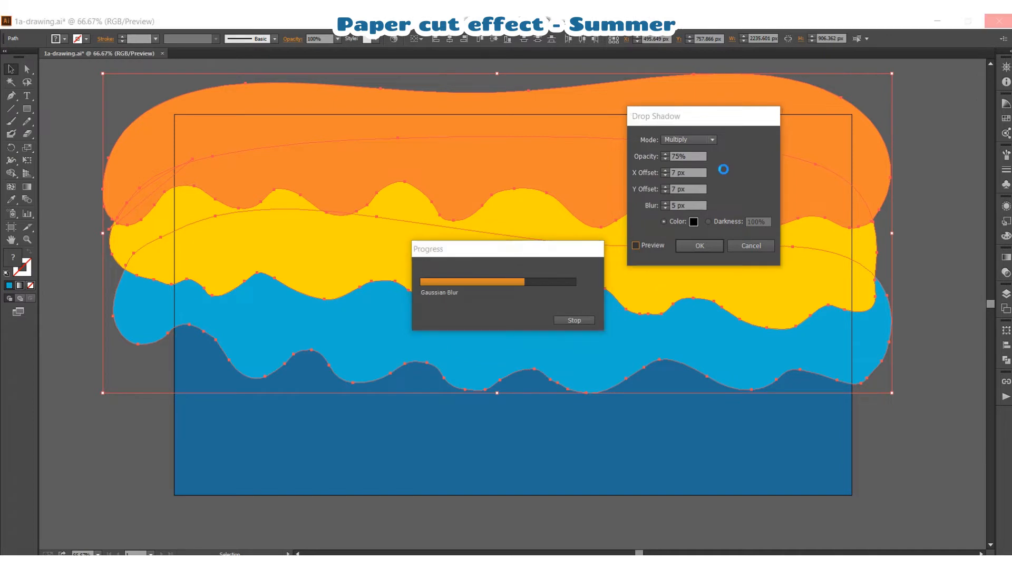
pyautogui.click(692, 243)
pyautogui.click(925, 229)
# - Lock the orange, yellow and light blue wave paths in Layer 7
pyautogui.click(706, 246)
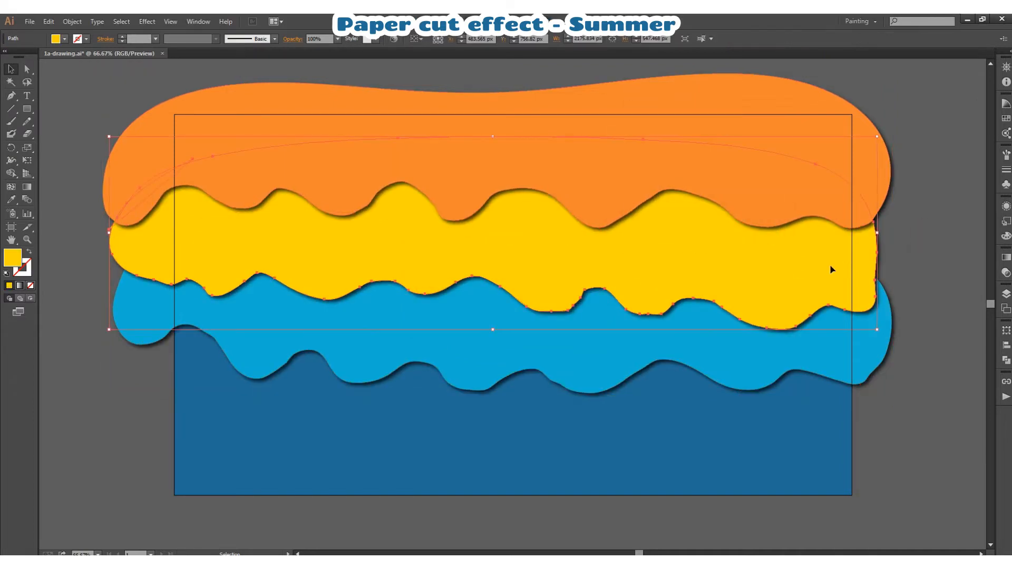
pyautogui.click(923, 251)
pyautogui.click(1006, 294)
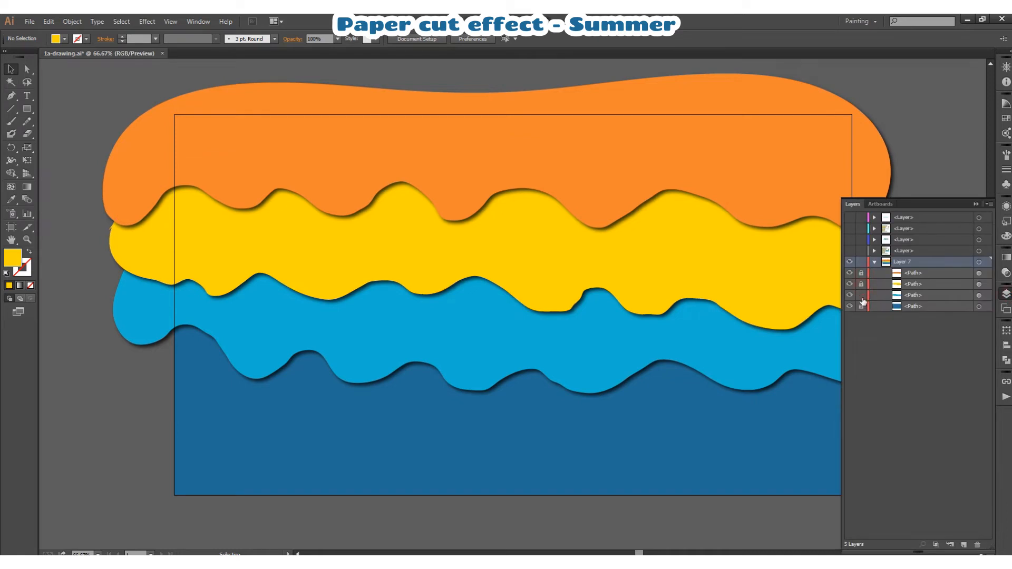
pyautogui.click(1006, 295)
# - Create a text area about 1563 by 811 px over the waves containing SUMMER in Open Sans Bold at 150 pt
pyautogui.click(27, 96)
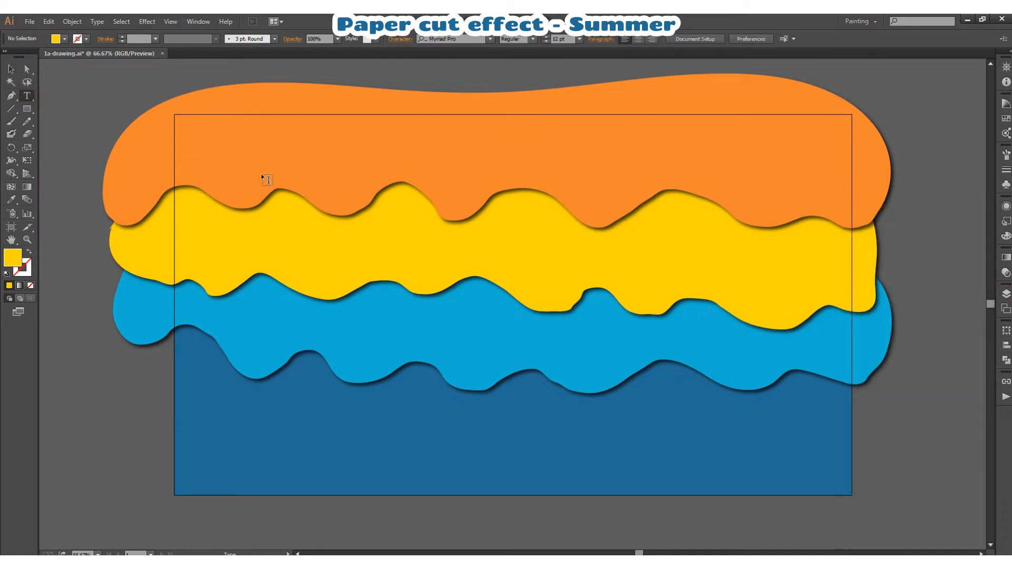
pyautogui.moveTo(224, 158); pyautogui.dragTo(774, 445)
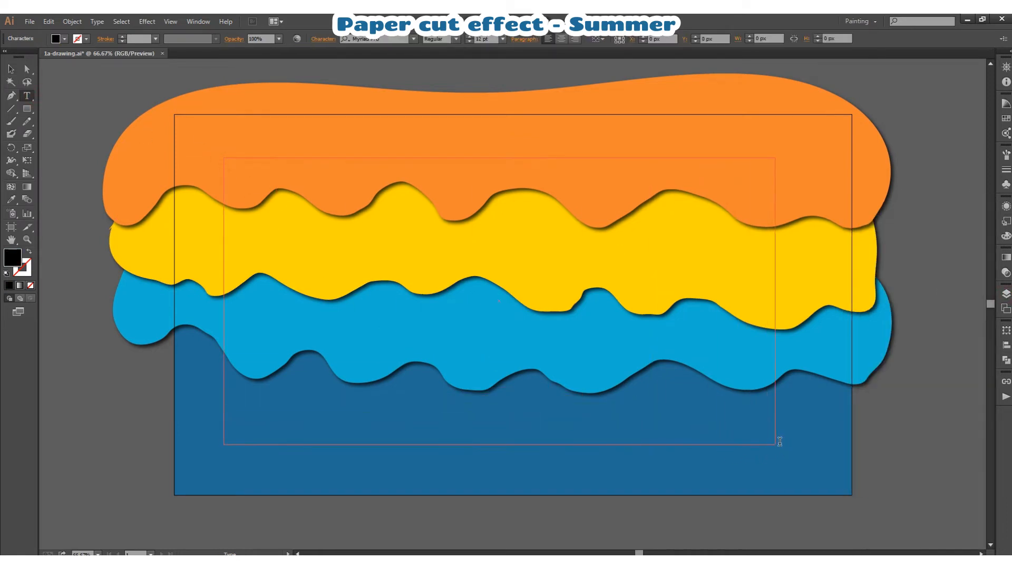
pyautogui.click(369, 39)
pyautogui.write('open')
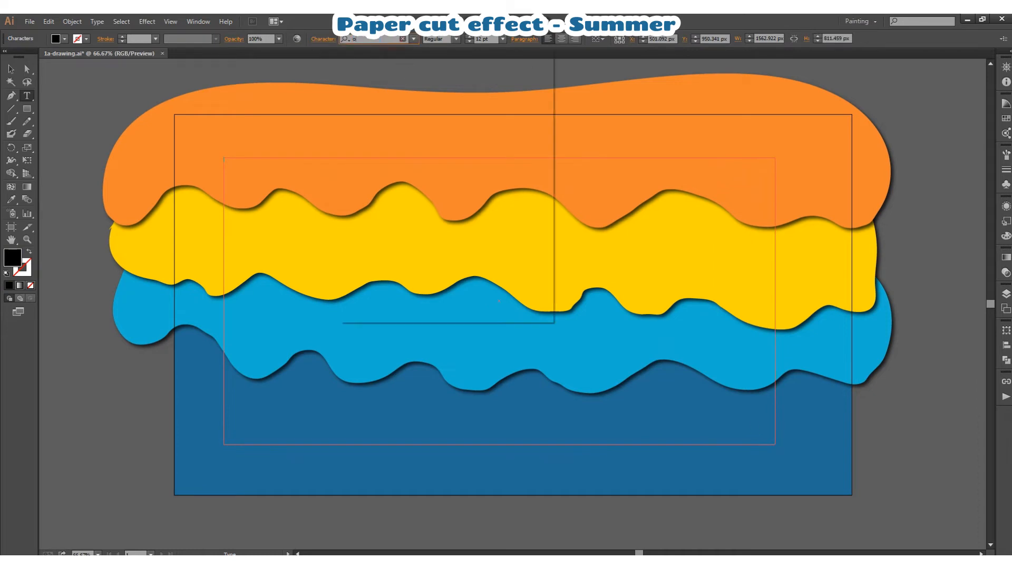
pyautogui.click(387, 116)
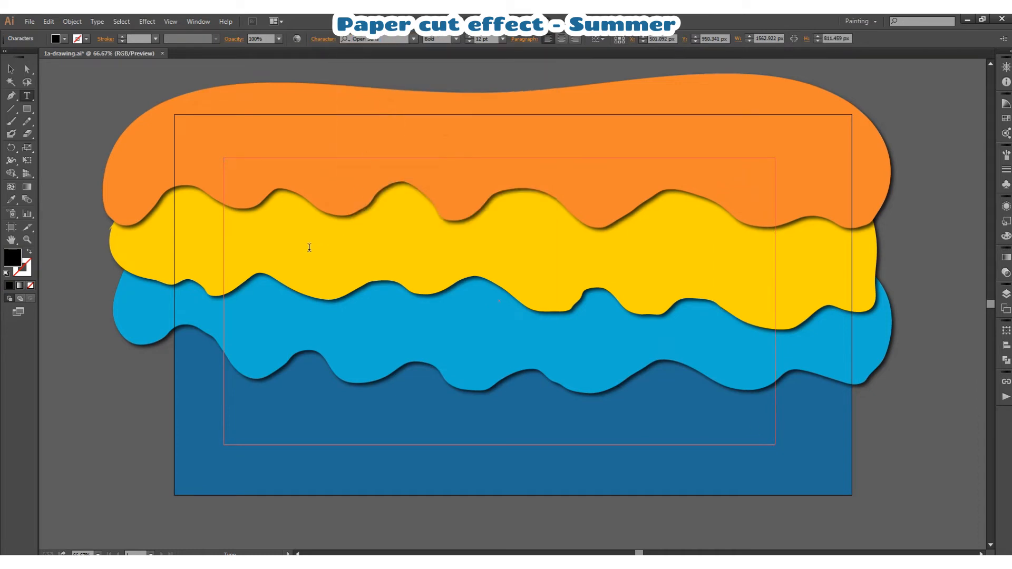
pyautogui.click(502, 39)
pyautogui.click(516, 227)
pyautogui.moveTo(483, 39); pyautogui.dragTo(463, 38)
pyautogui.write('SUMMER')
pyautogui.click(10, 69)
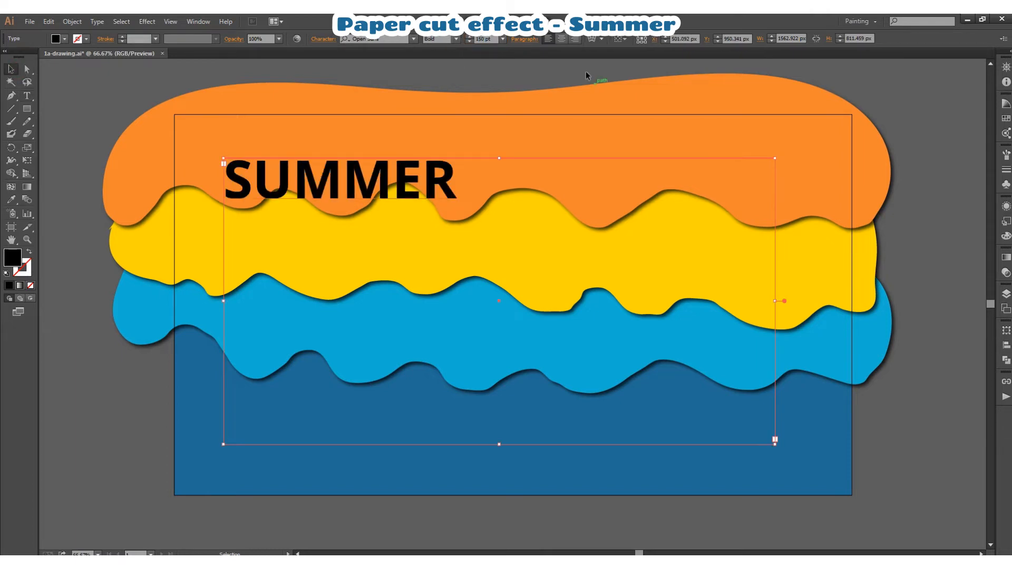
# - Center-align the SUMMER text and set its font size to 300 pt
pyautogui.click(561, 39)
pyautogui.moveTo(491, 39); pyautogui.dragTo(464, 39)
pyautogui.write('200')
pyautogui.press('Return')
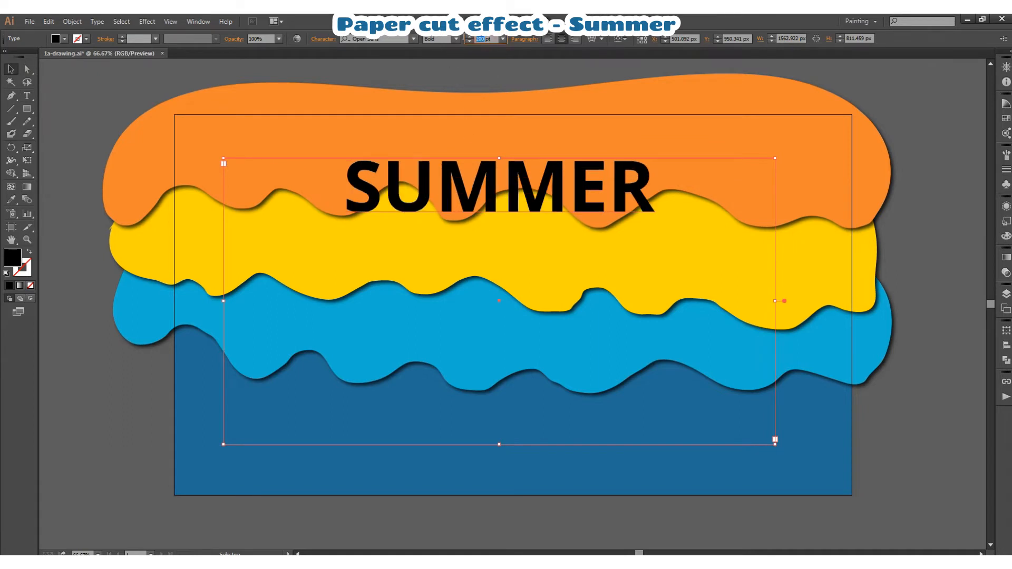
pyautogui.write('300')
pyautogui.press('Return')
# - Set the SUMMER text's font style to Extrabold and convert the text to outlines
pyautogui.rightClick(520, 192)
pyautogui.click(455, 39)
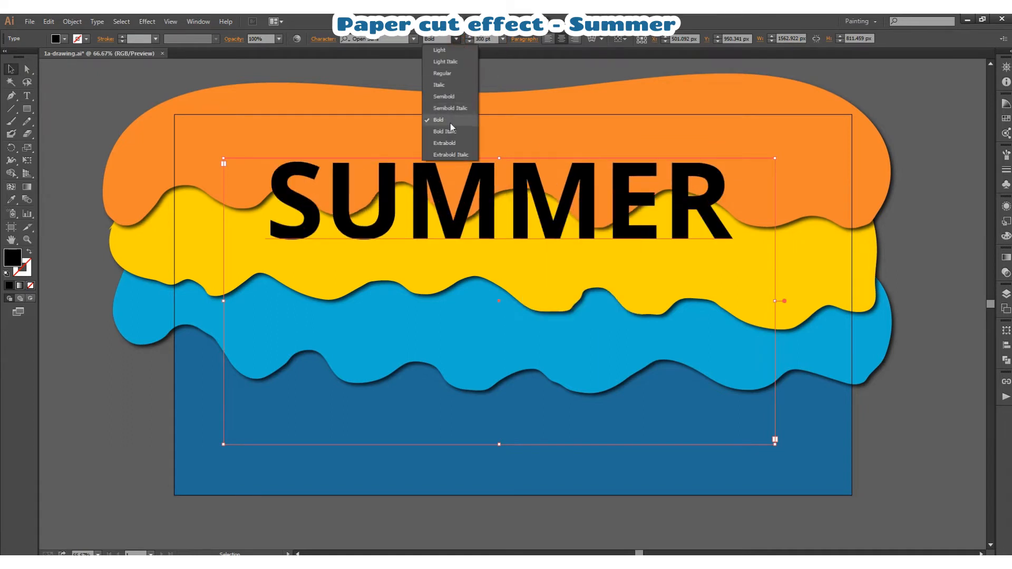
pyautogui.click(451, 129)
pyautogui.rightClick(490, 201)
pyautogui.click(527, 280)
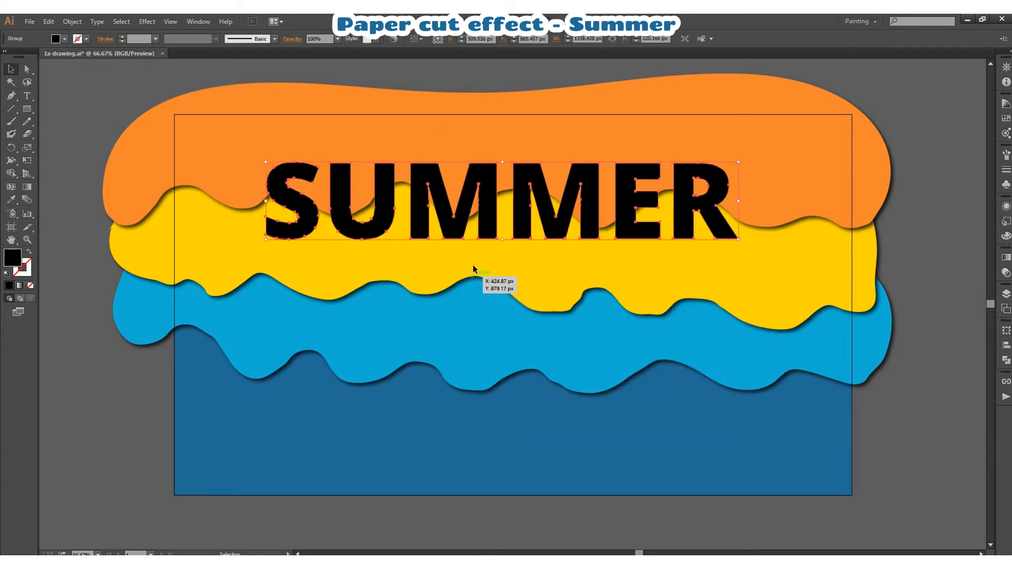
# - Set alignment relative to the artboard and center the SUMMER outlines vertically
pyautogui.click(1006, 345)
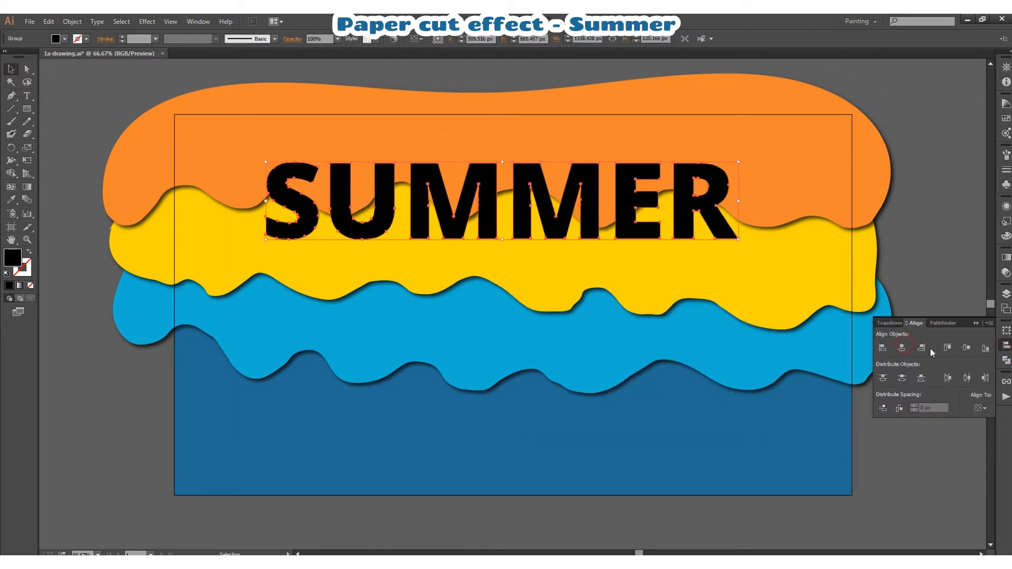
pyautogui.click(979, 408)
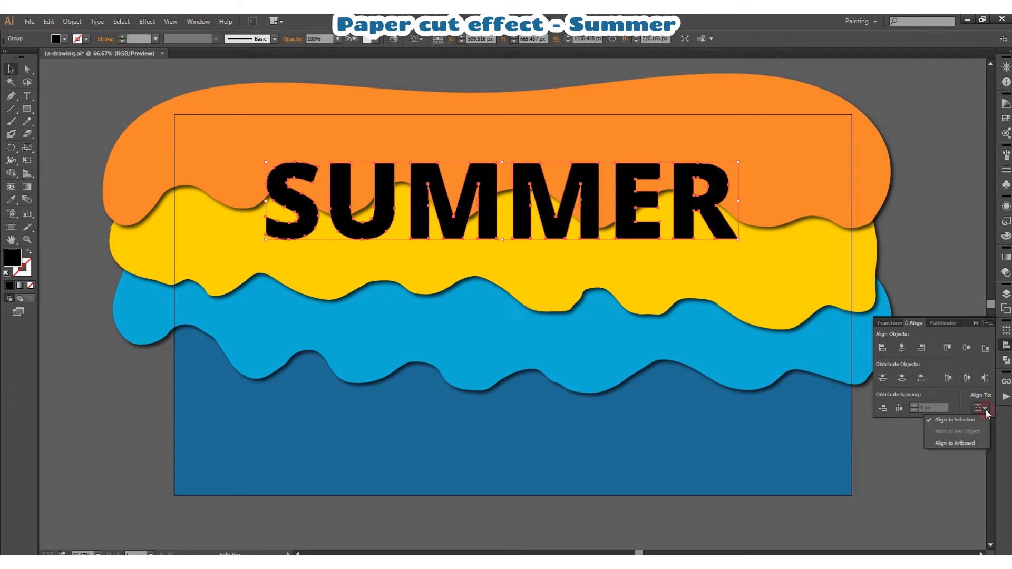
pyautogui.click(936, 442)
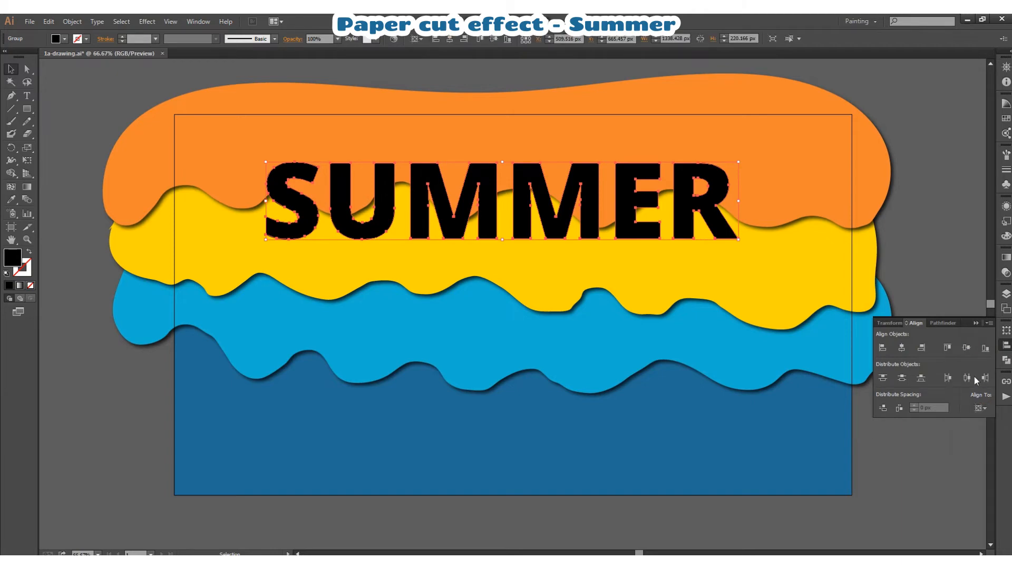
pyautogui.click(967, 348)
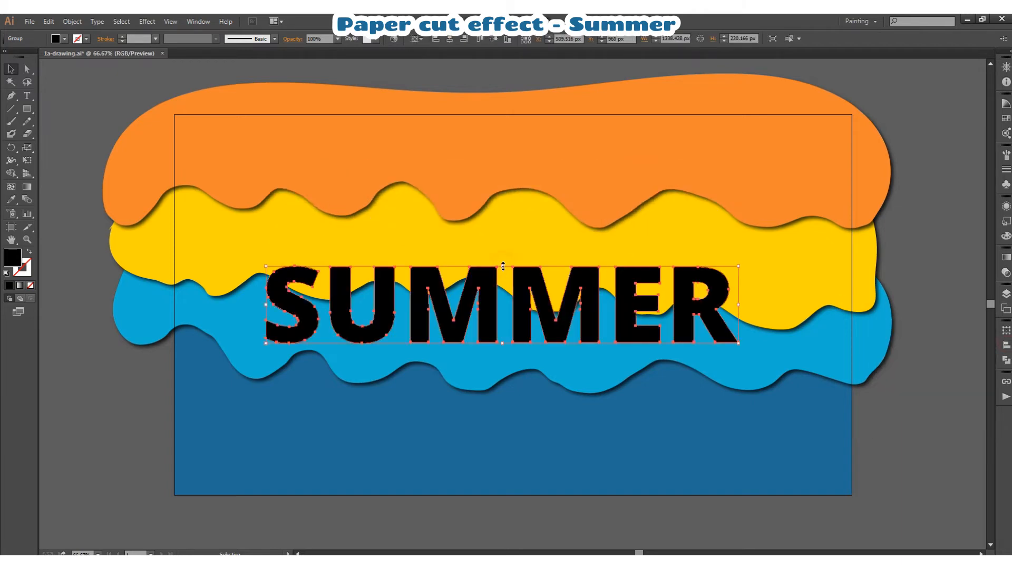
# - Enlarge the SUMMER outlines proportionally to about 1794 by 295 px and shift them around the artboard's middle
pyautogui.moveTo(503, 266); pyautogui.dragTo(502, 247)
pyautogui.moveTo(475, 293); pyautogui.dragTo(497, 210)
pyautogui.moveTo(522, 263); pyautogui.dragTo(523, 266)
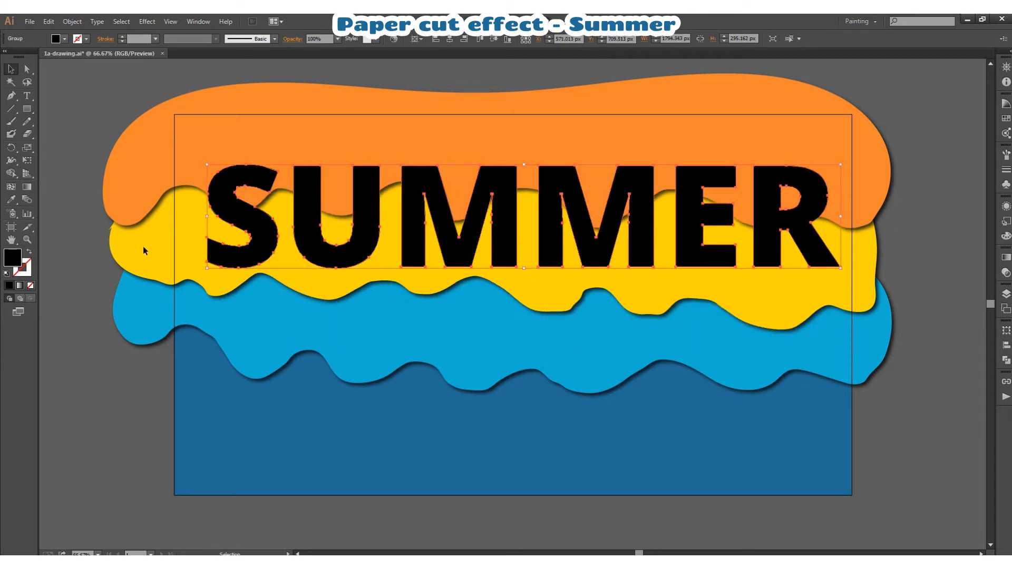
pyautogui.moveTo(502, 226); pyautogui.dragTo(508, 296)
# - Center the SUMMER outlines both horizontally and vertically on the artboard
pyautogui.click(1006, 293)
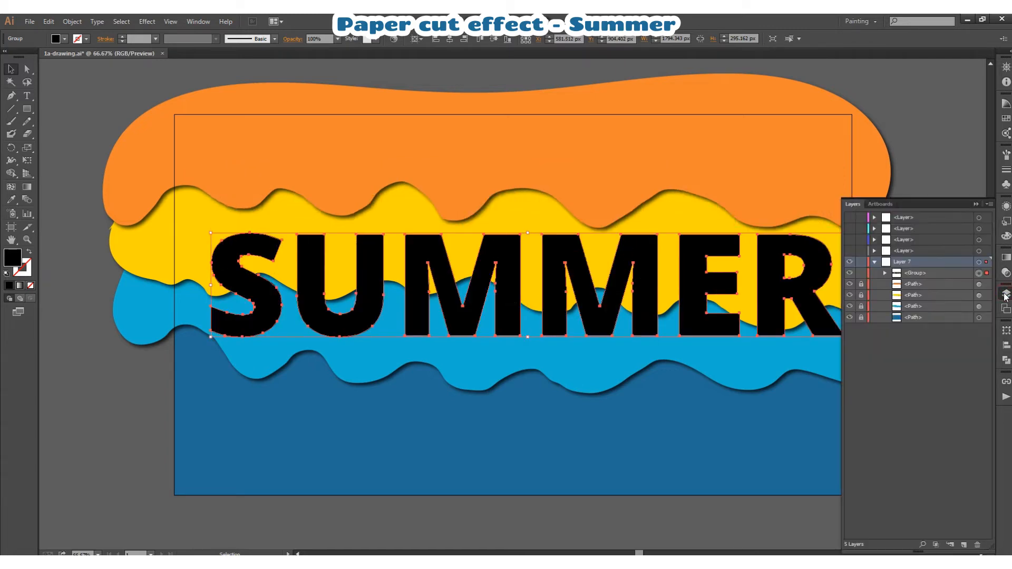
pyautogui.click(450, 39)
pyautogui.click(494, 38)
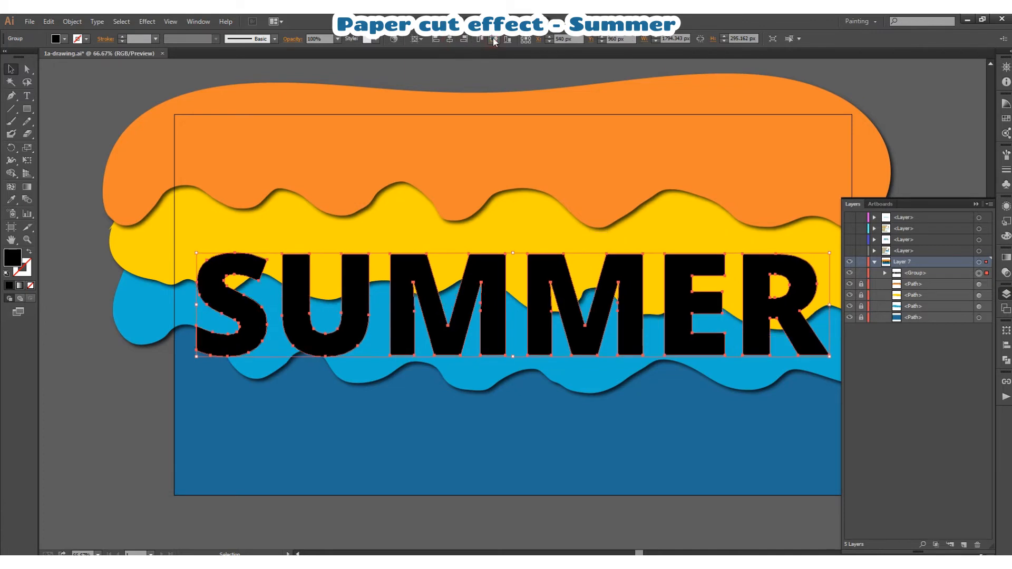
# - Lock the SUMMER group in Layer 7, then unlock and select the orange, yellow and light blue wave paths
pyautogui.click(861, 273)
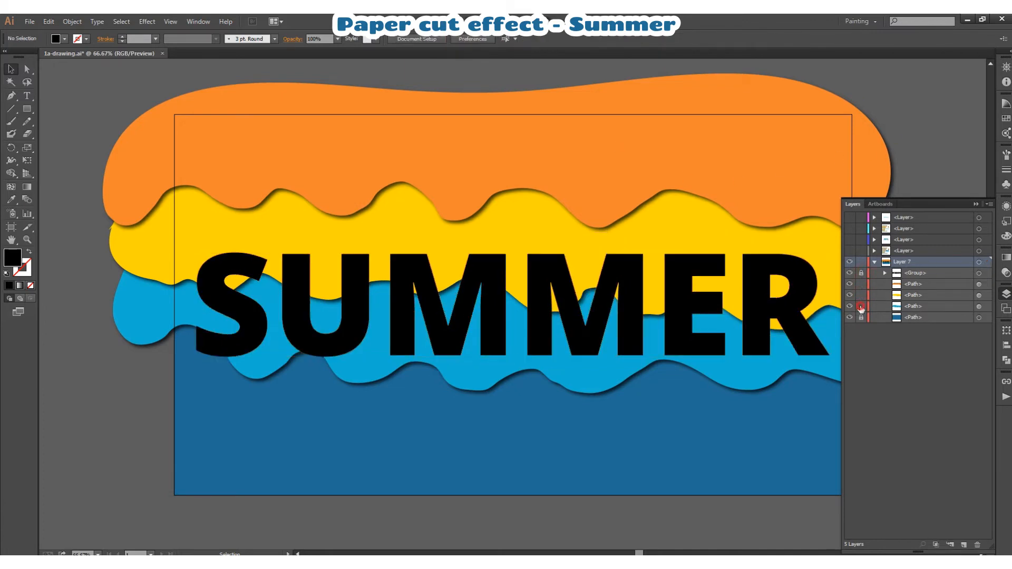
pyautogui.click(1006, 294)
pyautogui.hotkey('ctrl', 'a')
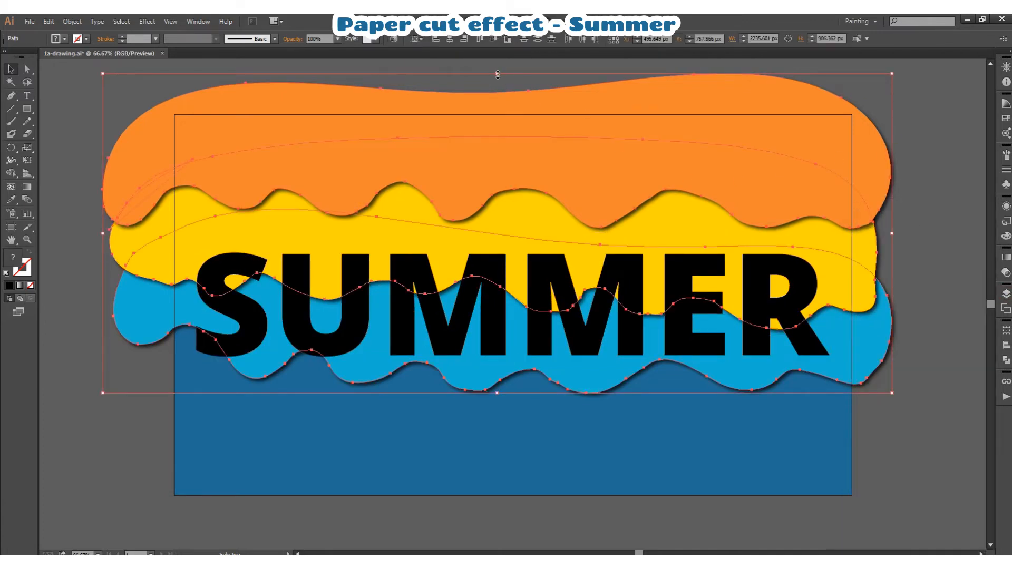
# - Scale the three waves together to about 1895 by 768 px and position them over the lettering
pyautogui.moveTo(497, 75); pyautogui.dragTo(532, 201)
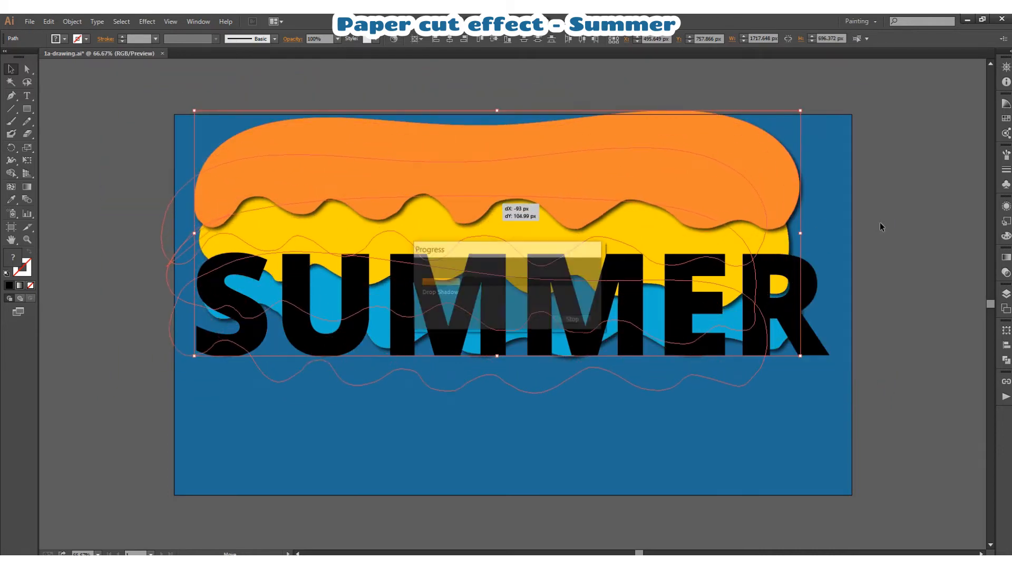
pyautogui.moveTo(625, 212); pyautogui.dragTo(645, 170)
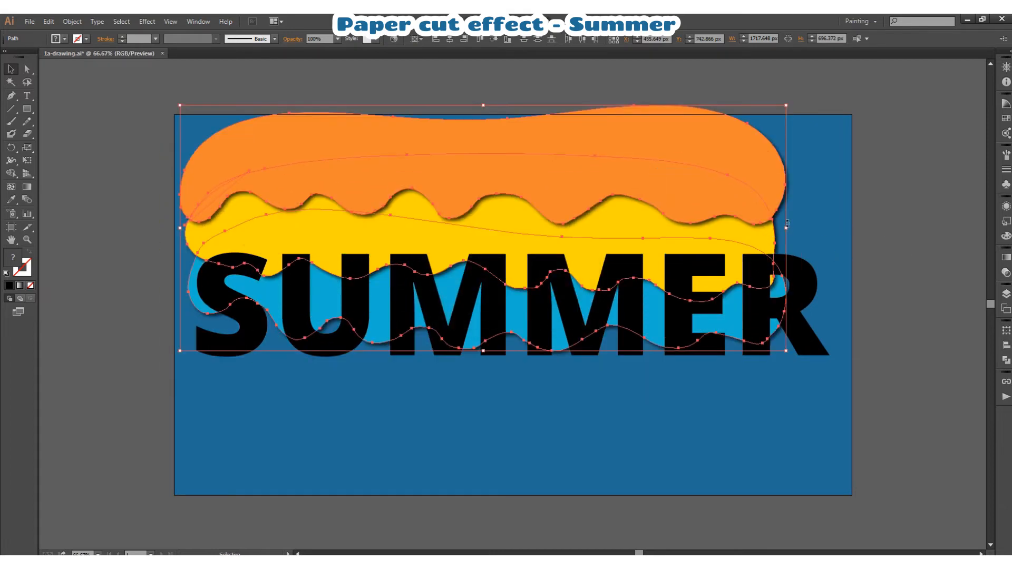
pyautogui.moveTo(787, 230); pyautogui.dragTo(889, 264)
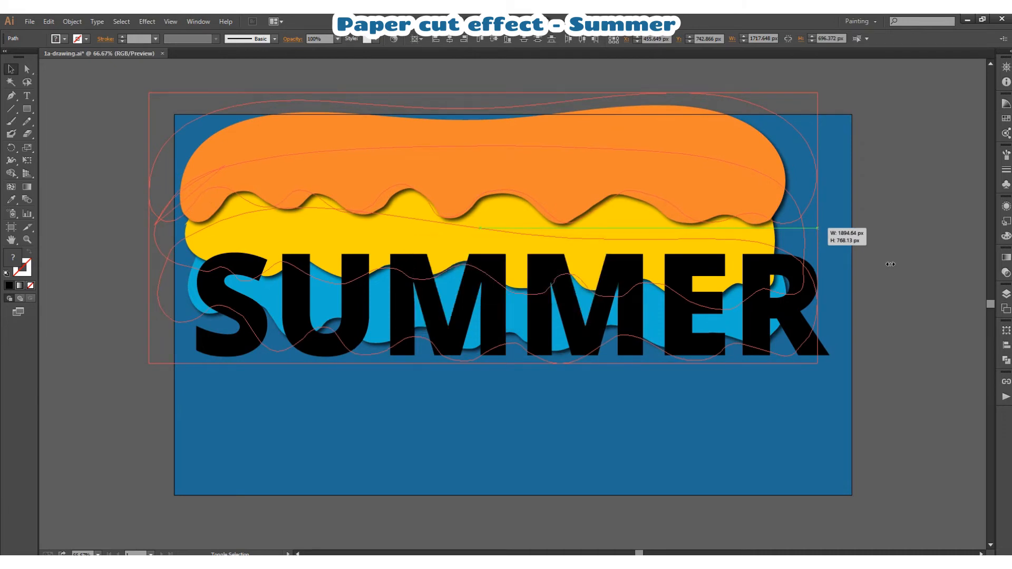
pyautogui.click(859, 266)
# - Move the light blue wave up and the yellow and orange waves down so their edges overlap the SUMMER lettering
pyautogui.moveTo(754, 341)
pyautogui.mouseDown()
pyautogui.moveTo(773, 335)
pyautogui.moveTo(758, 327)
pyautogui.mouseUp()
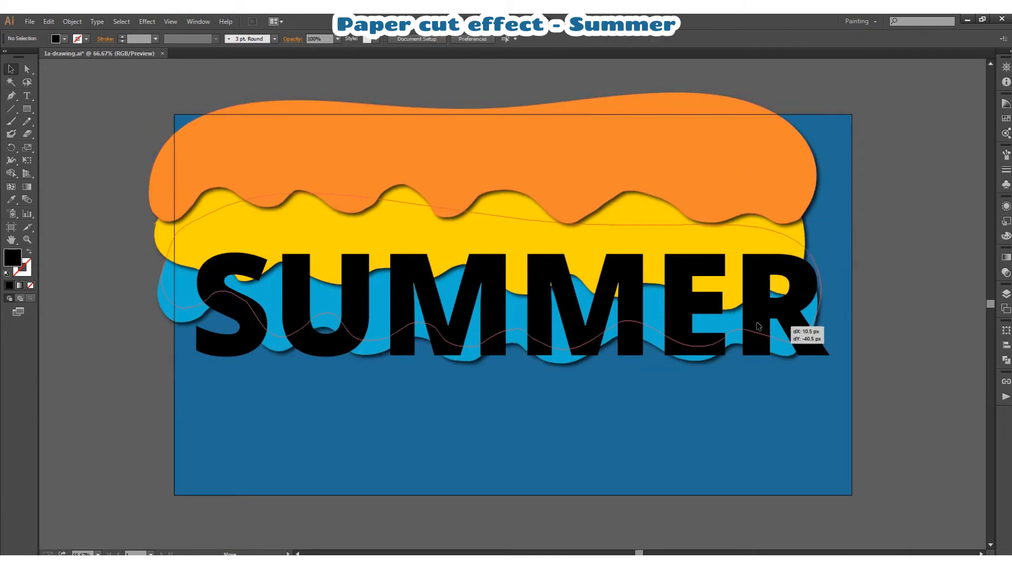
pyautogui.moveTo(394, 236); pyautogui.dragTo(397, 246)
pyautogui.moveTo(457, 137); pyautogui.dragTo(471, 191)
pyautogui.click(913, 202)
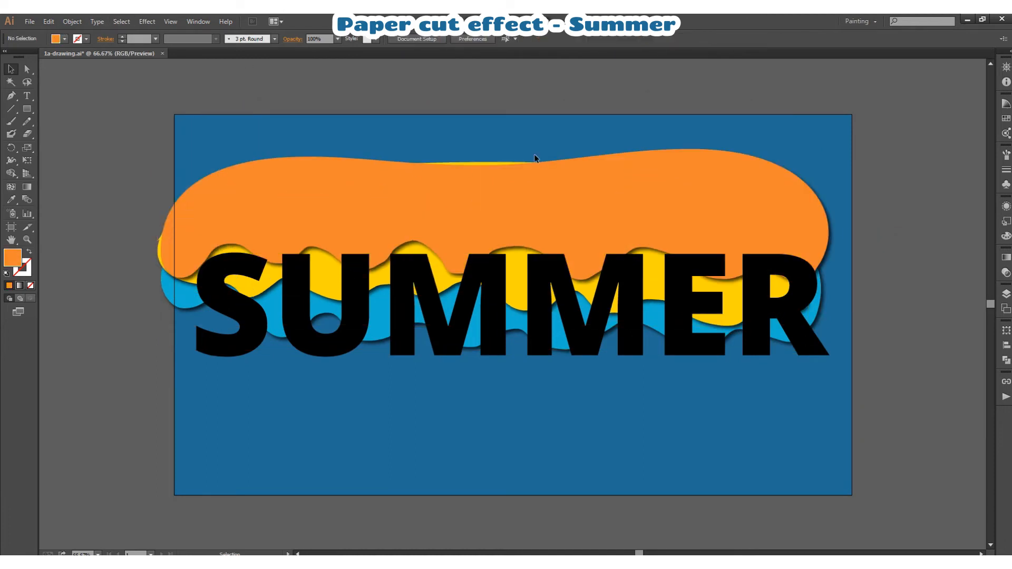
pyautogui.moveTo(643, 214); pyautogui.dragTo(644, 222)
pyautogui.click(947, 289)
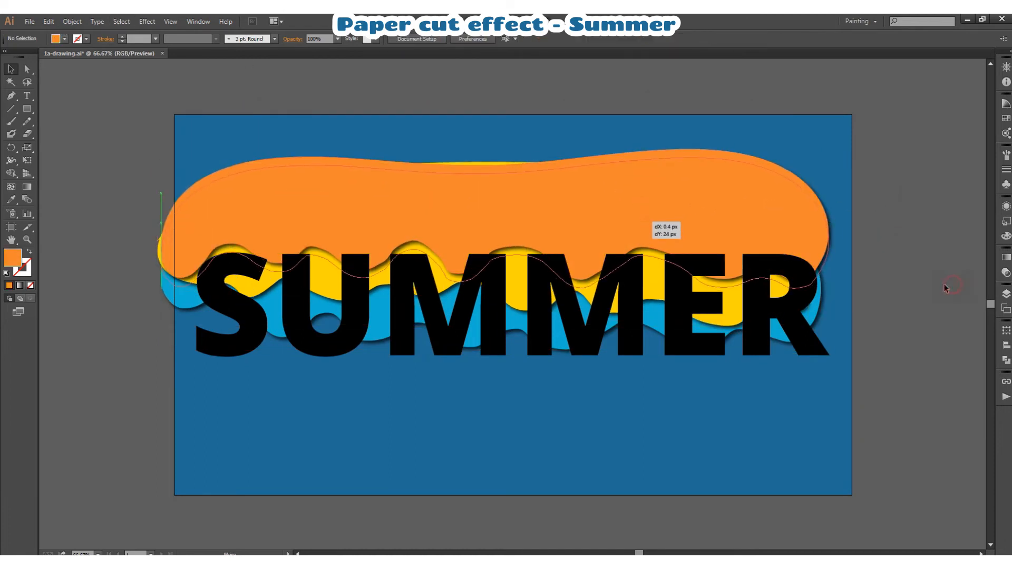
# - Lower the yellow wave, shift all three waves slightly, and move the light blue wave about 10 px left and 9 px down
pyautogui.moveTo(659, 313); pyautogui.dragTo(659, 318)
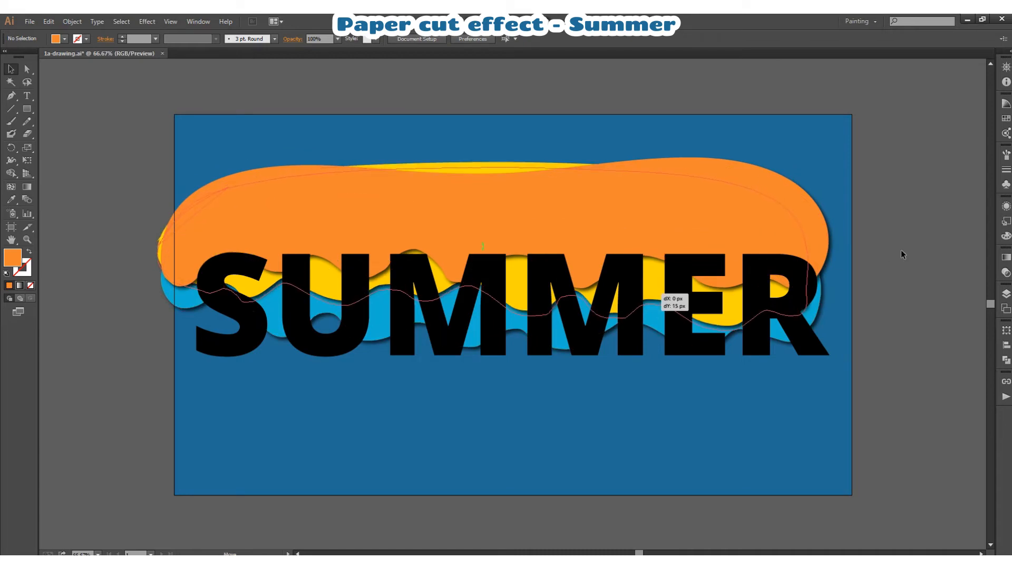
pyautogui.click(918, 250)
pyautogui.moveTo(375, 156); pyautogui.dragTo(491, 312)
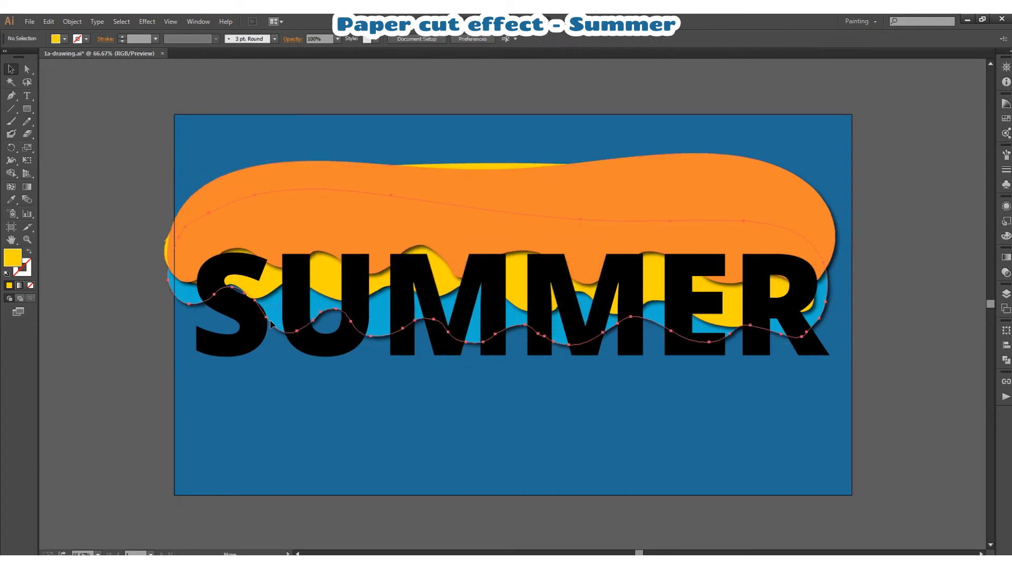
pyautogui.moveTo(271, 324); pyautogui.dragTo(228, 245)
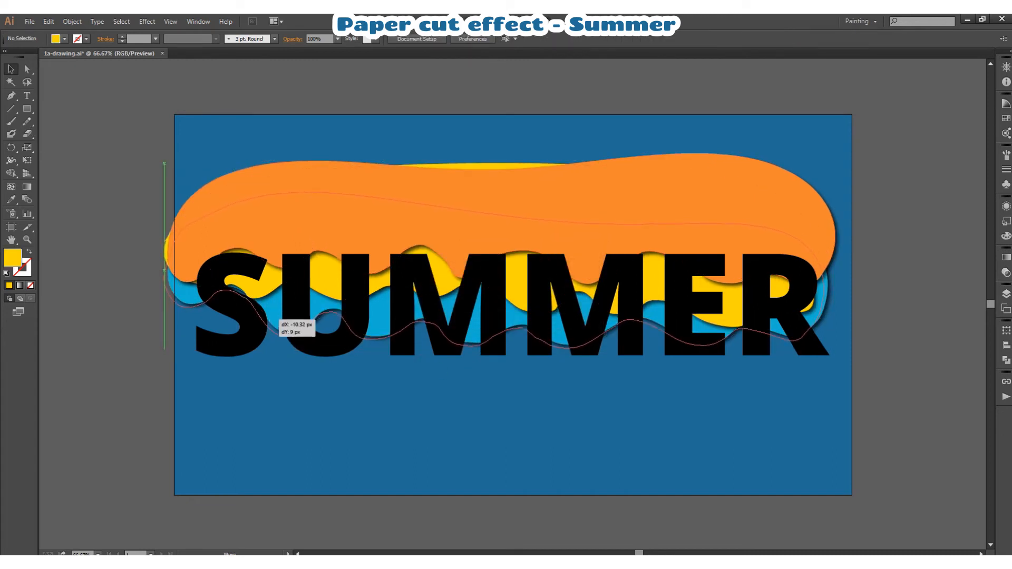
pyautogui.moveTo(273, 316); pyautogui.dragTo(273, 316)
# - Redraw the left end of the light blue and yellow waves' lower edges with the Pencil tool so they reach lower across the S
pyautogui.click(179, 305)
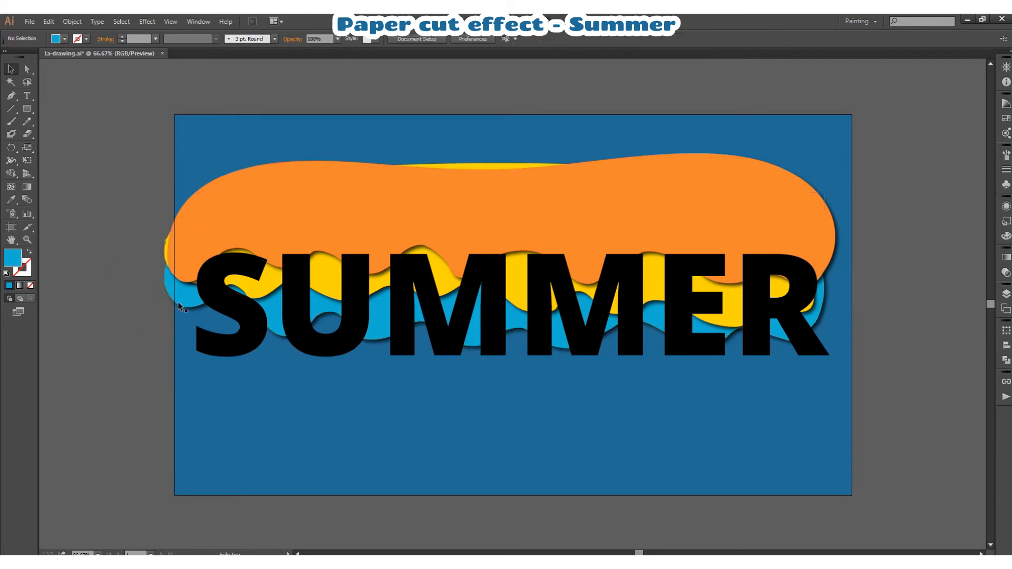
pyautogui.click(177, 295)
pyautogui.press('n')
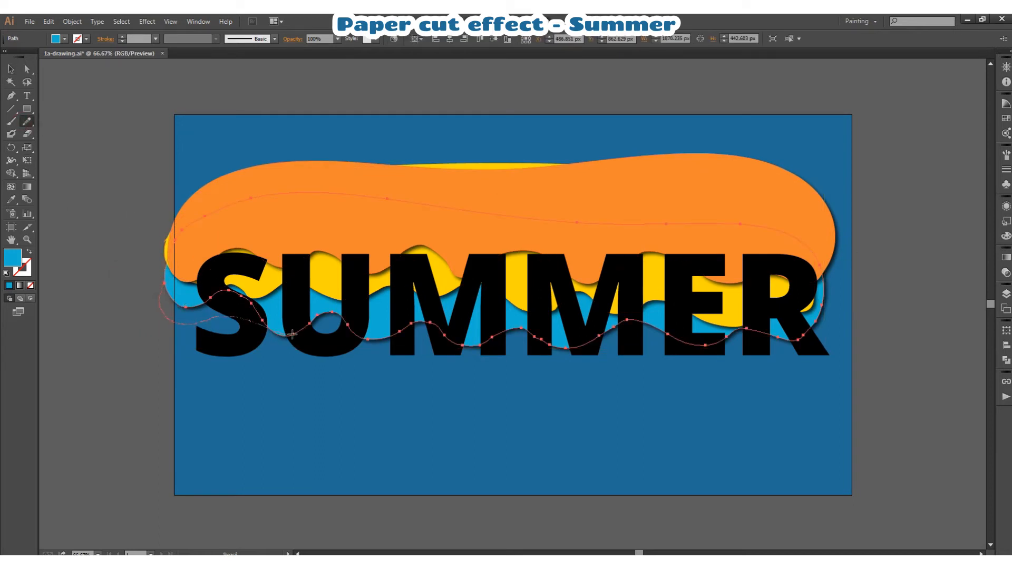
pyautogui.moveTo(264, 322); pyautogui.dragTo(267, 326)
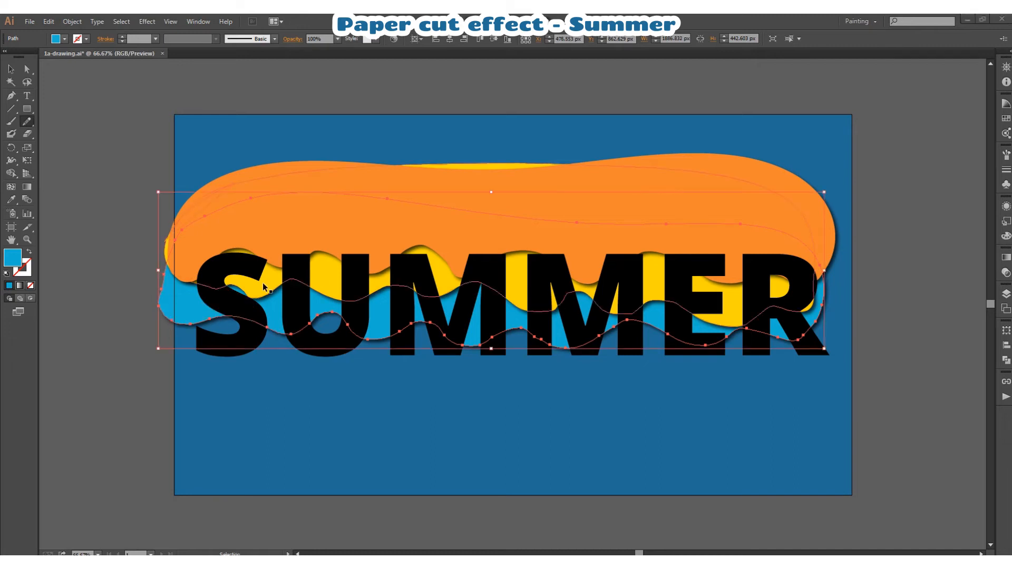
pyautogui.keyDown('ctrl'); pyautogui.click(131, 299); pyautogui.keyUp('ctrl')
pyautogui.keyDown('ctrl'); pyautogui.click(263, 285); pyautogui.keyUp('ctrl')
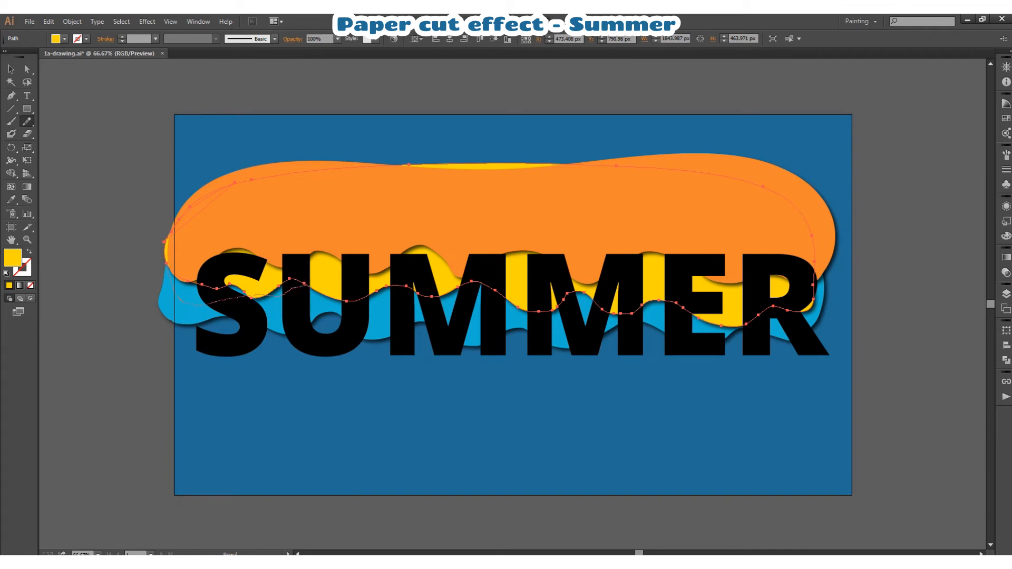
# - Redraw the orange wave's lower edge across the S and U with smoother waves using the Pencil tool
pyautogui.keyDown('ctrl'); pyautogui.click(309, 219); pyautogui.keyUp('ctrl')
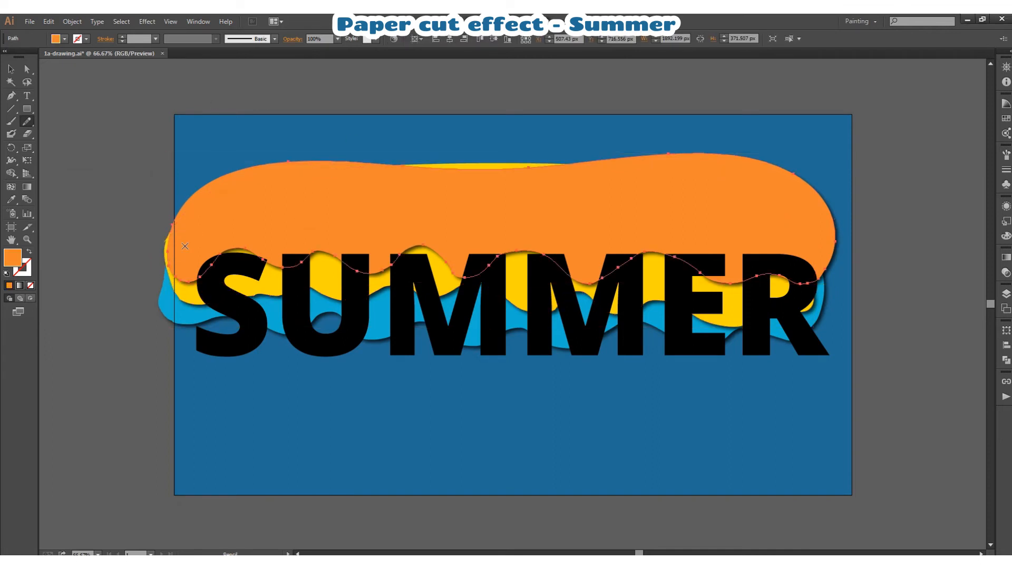
pyautogui.moveTo(170, 273); pyautogui.dragTo(216, 271)
pyautogui.moveTo(349, 270)
pyautogui.mouseDown()
pyautogui.moveTo(393, 277)
pyautogui.moveTo(417, 256)
pyautogui.mouseUp()
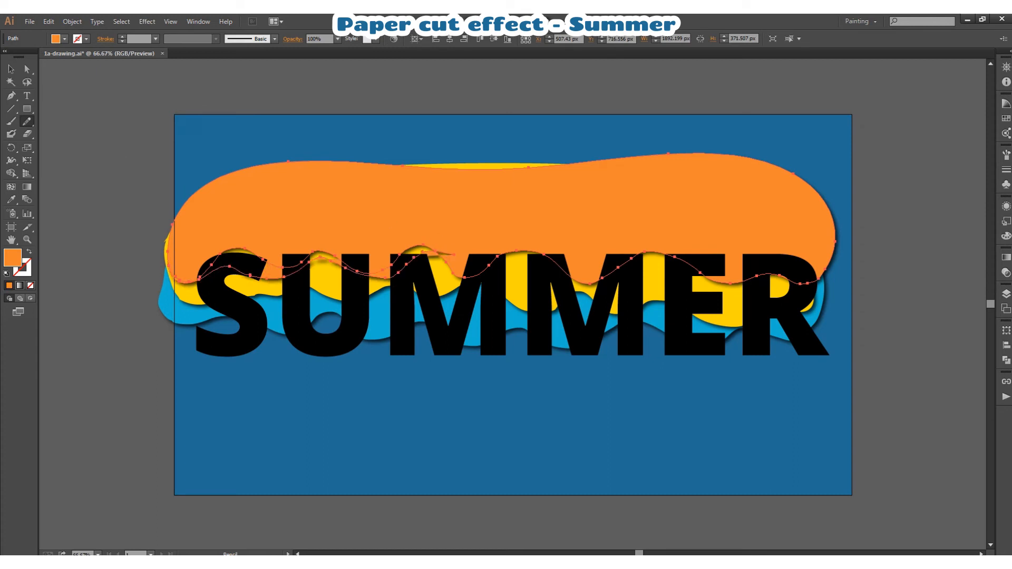
pyautogui.hotkey('ctrl', 'z')
pyautogui.moveTo(177, 280)
pyautogui.mouseDown()
pyautogui.moveTo(240, 265)
pyautogui.moveTo(292, 273)
pyautogui.moveTo(329, 257)
pyautogui.moveTo(375, 272)
pyautogui.mouseUp()
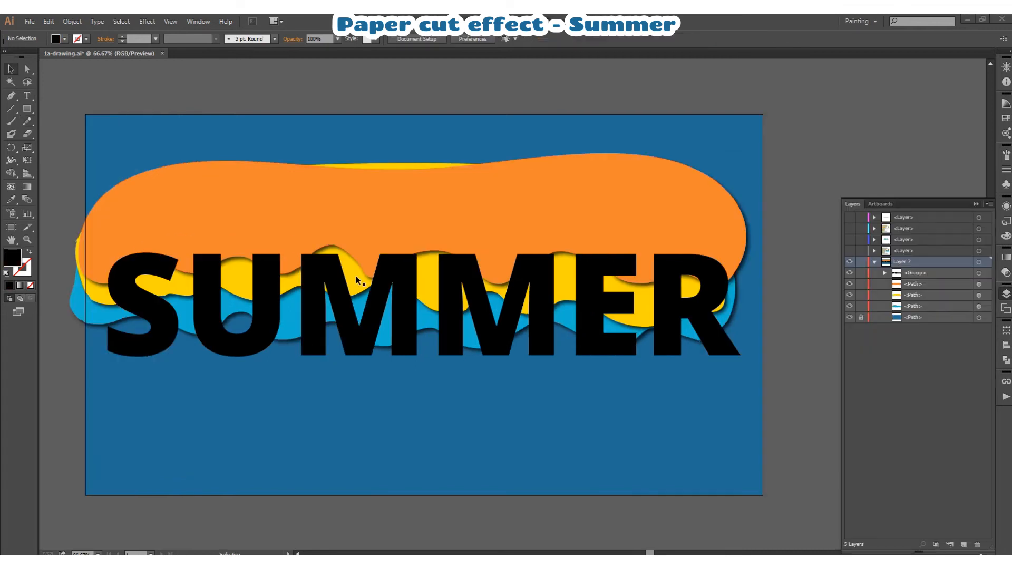
# - Recolour the background rectangle behind the waves with a light blue tint from the Color Guide
pyautogui.click(297, 554)
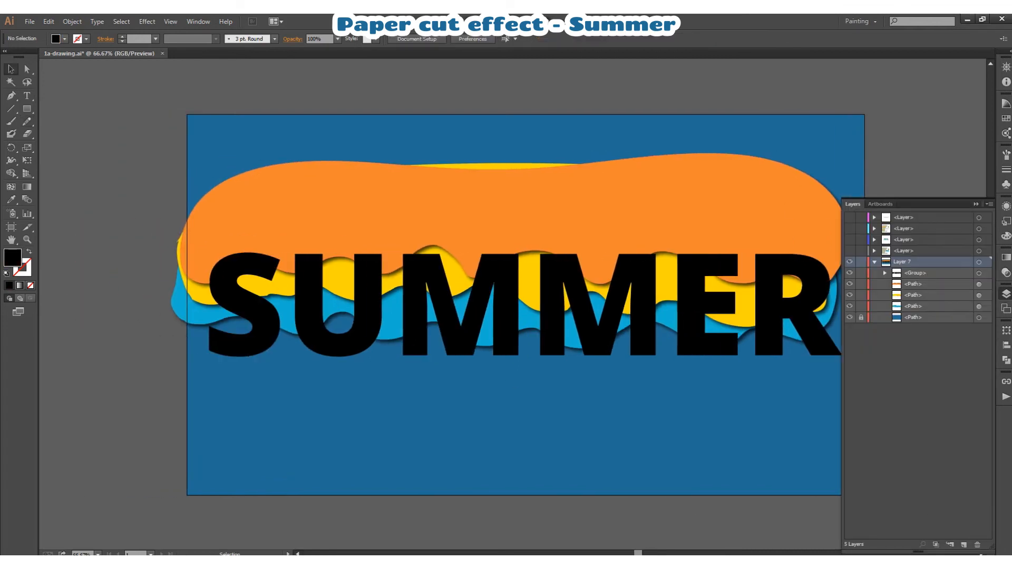
pyautogui.click(981, 554)
pyautogui.click(790, 381)
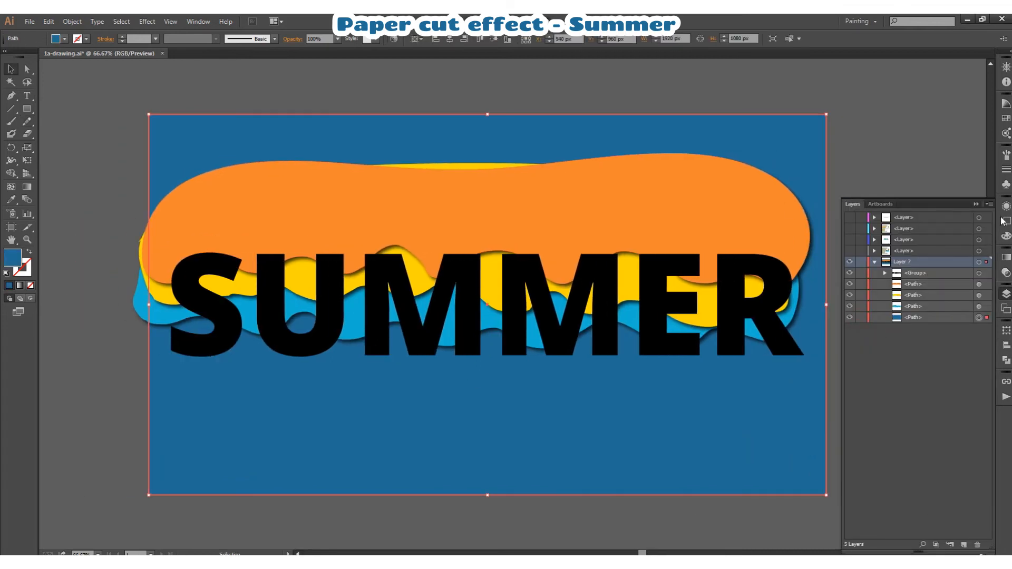
pyautogui.click(1007, 104)
pyautogui.click(948, 135)
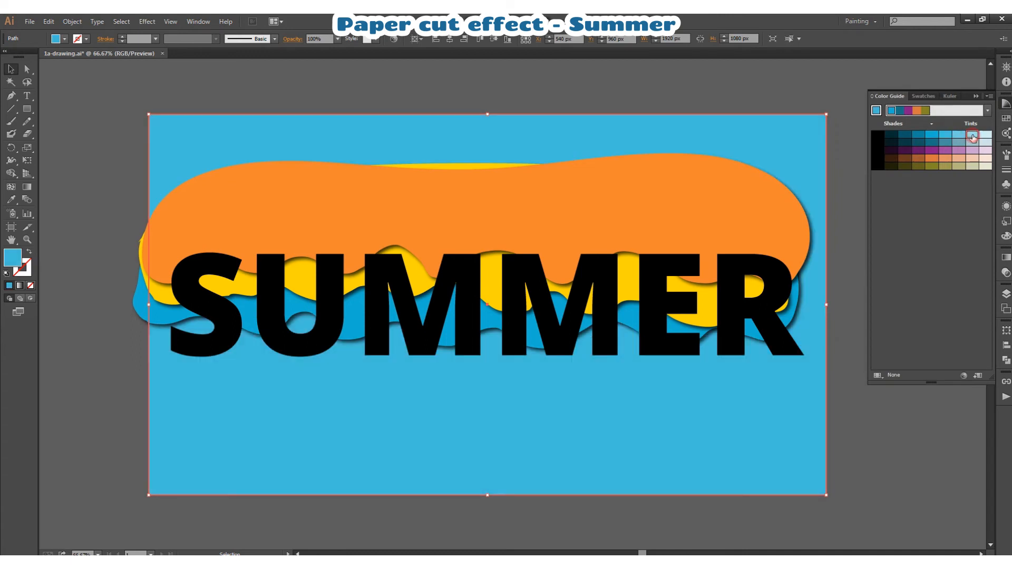
pyautogui.click(973, 135)
pyautogui.click(958, 135)
pyautogui.click(584, 98)
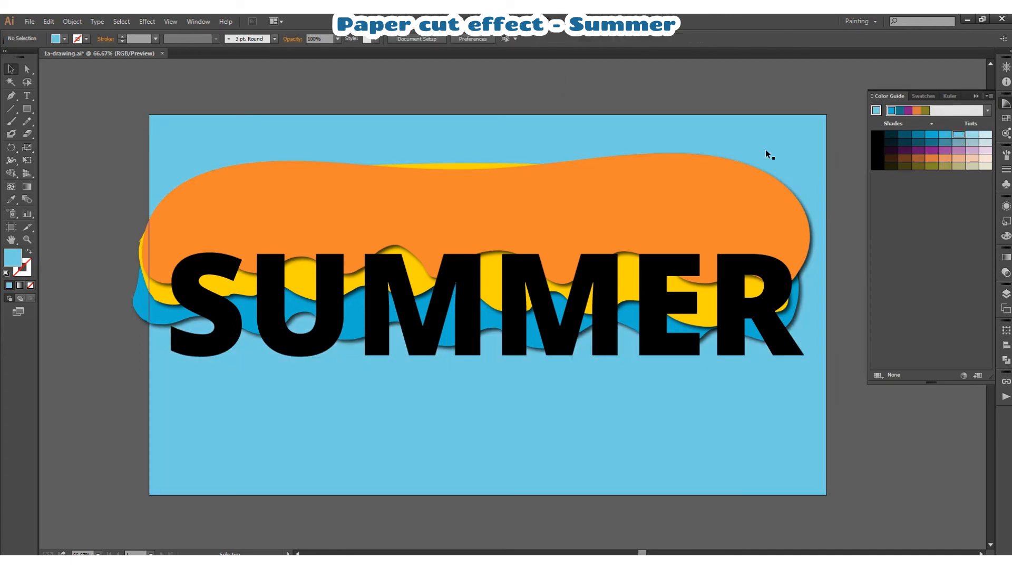
# - Copy the light blue background rectangle, paste it in front, and stack the copy directly beneath the SUMMER lettering group above the waves
pyautogui.click(1005, 294)
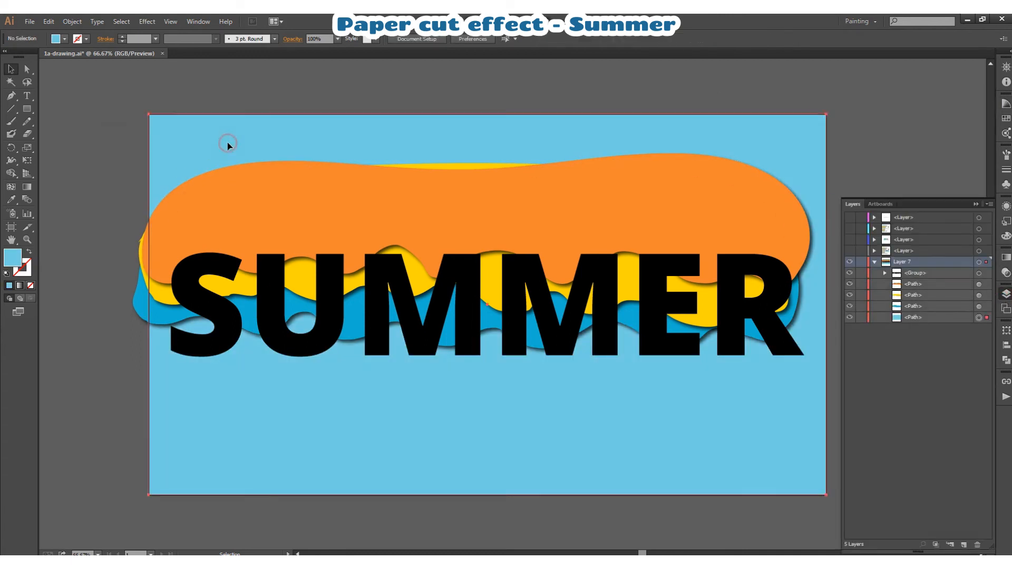
pyautogui.click(226, 144)
pyautogui.click(48, 21)
pyautogui.click(67, 77)
pyautogui.click(49, 21)
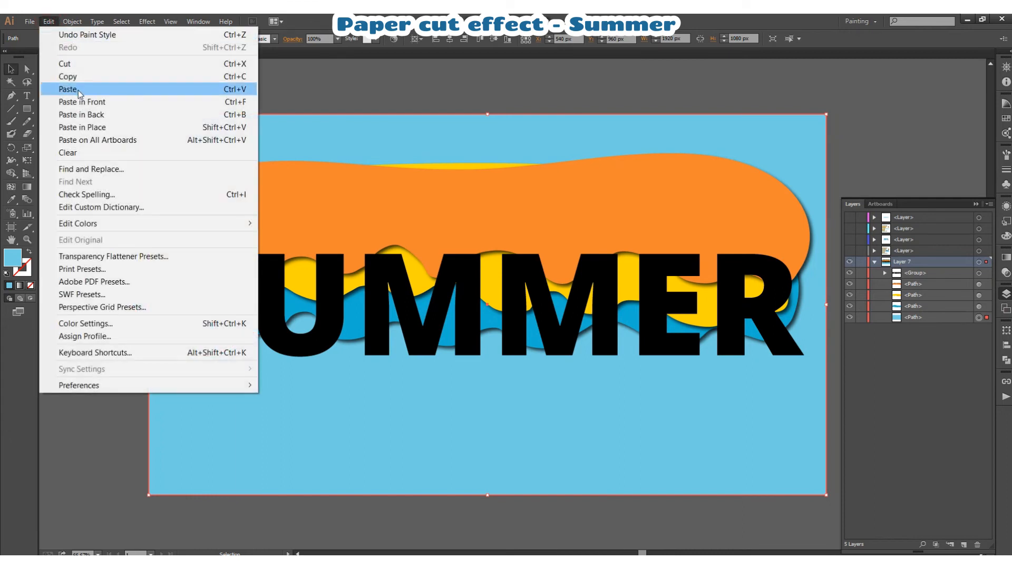
pyautogui.click(79, 100)
pyautogui.moveTo(917, 318); pyautogui.dragTo(925, 283)
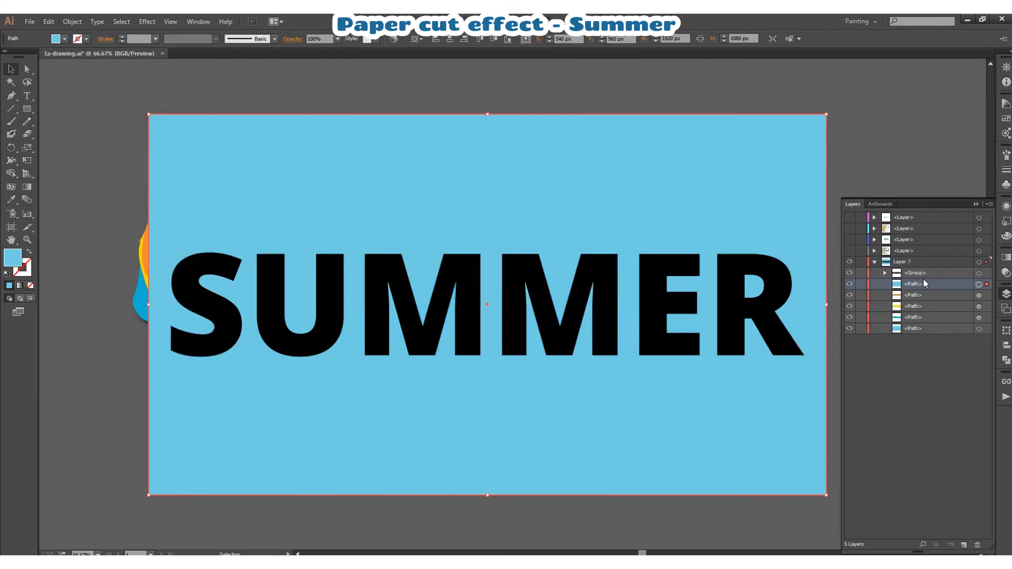
# - Cut the SUMMER letters out of the copied light blue rectangle with Minus Front
pyautogui.keyDown('shift'); pyautogui.click(986, 273); pyautogui.keyUp('shift')
pyautogui.click(1006, 361)
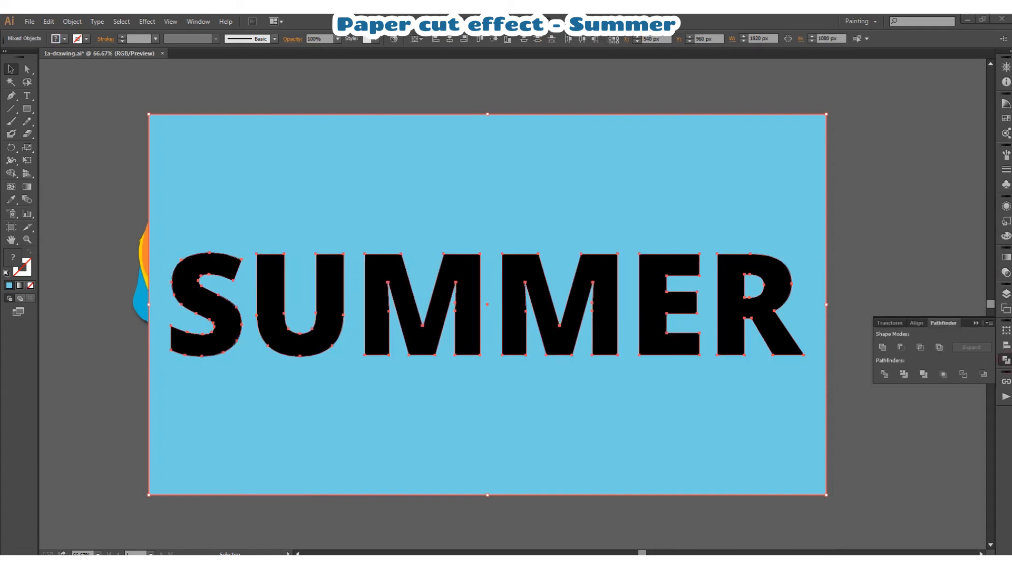
pyautogui.click(902, 348)
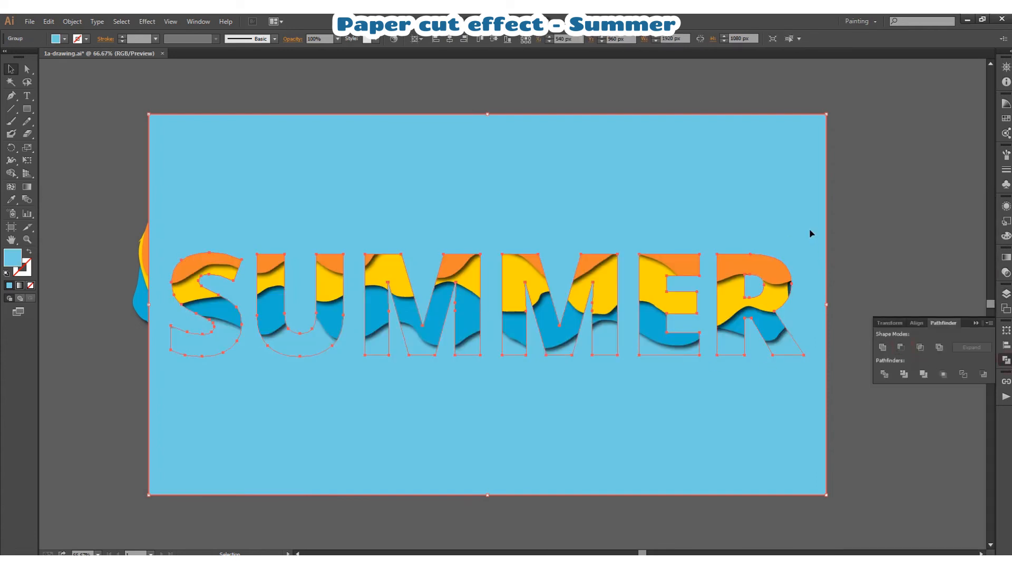
pyautogui.click(873, 212)
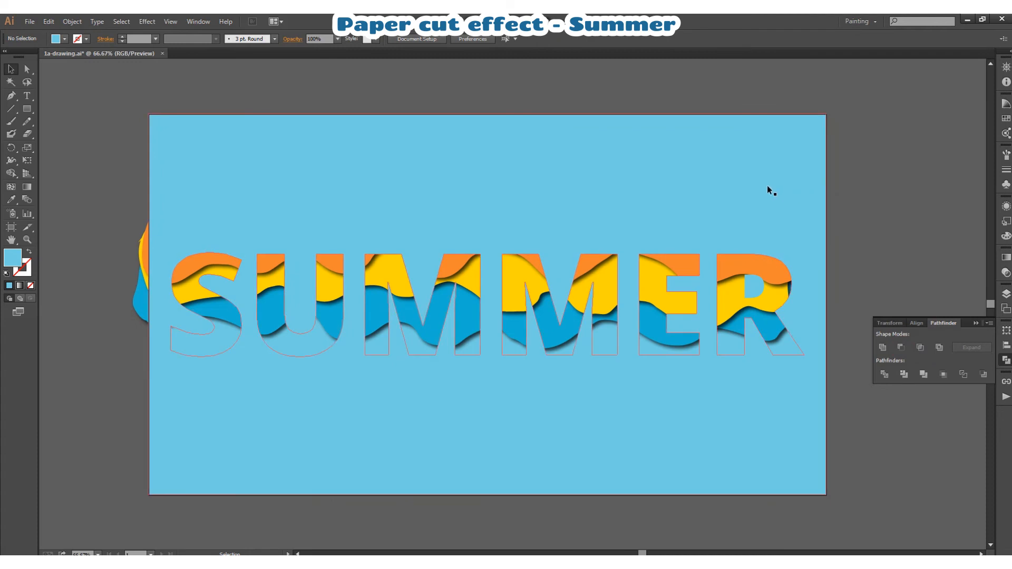
# - Fill the top panel with the cut-out letters using the dark blue swatch
pyautogui.click(768, 188)
pyautogui.click(1006, 119)
pyautogui.click(938, 351)
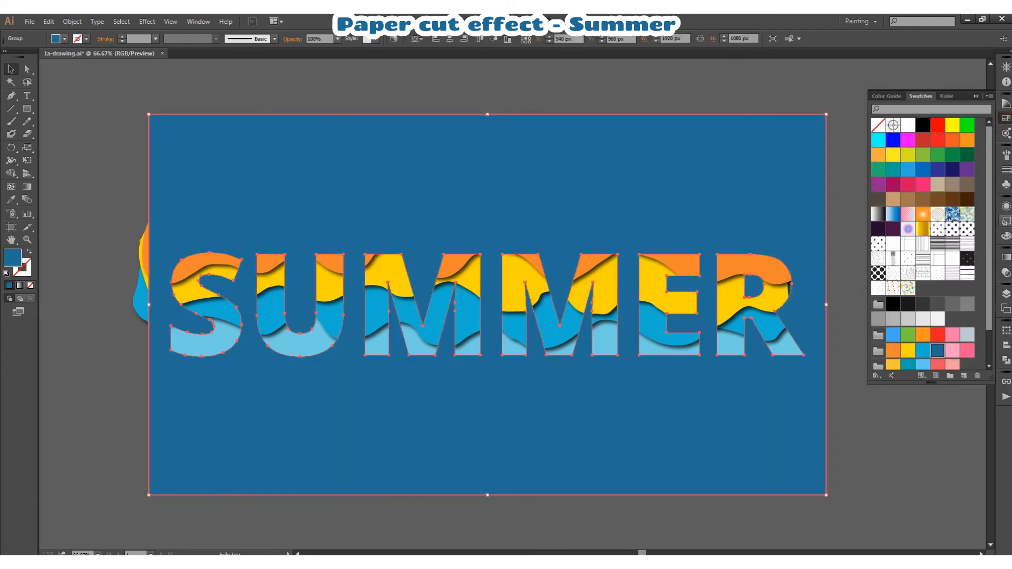
pyautogui.click(967, 209)
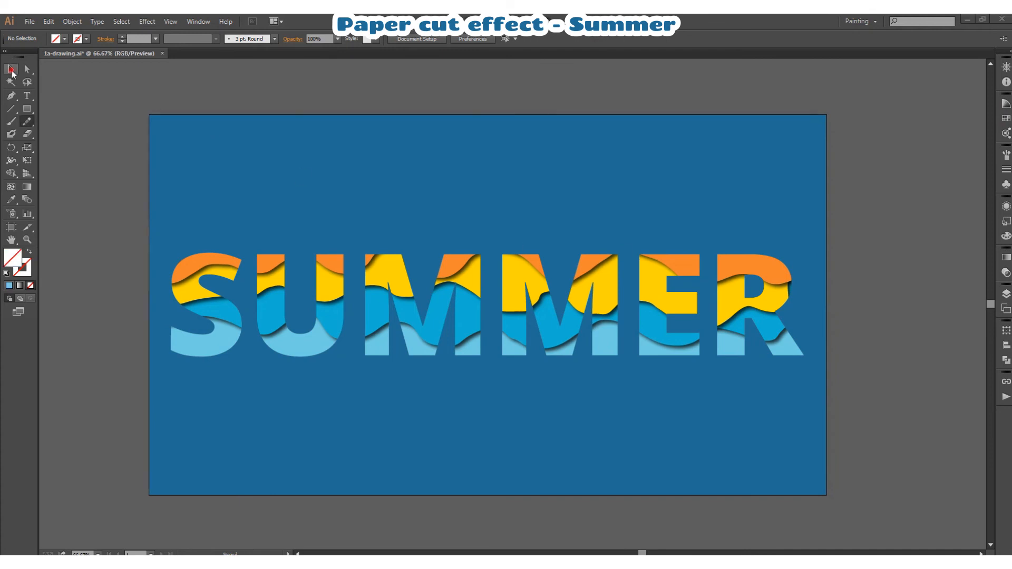
# - Add a Multiply drop shadow to the dark blue cut-out panel with 75% opacity, 7 px X and Y offsets and 5 px blur
pyautogui.click(11, 69)
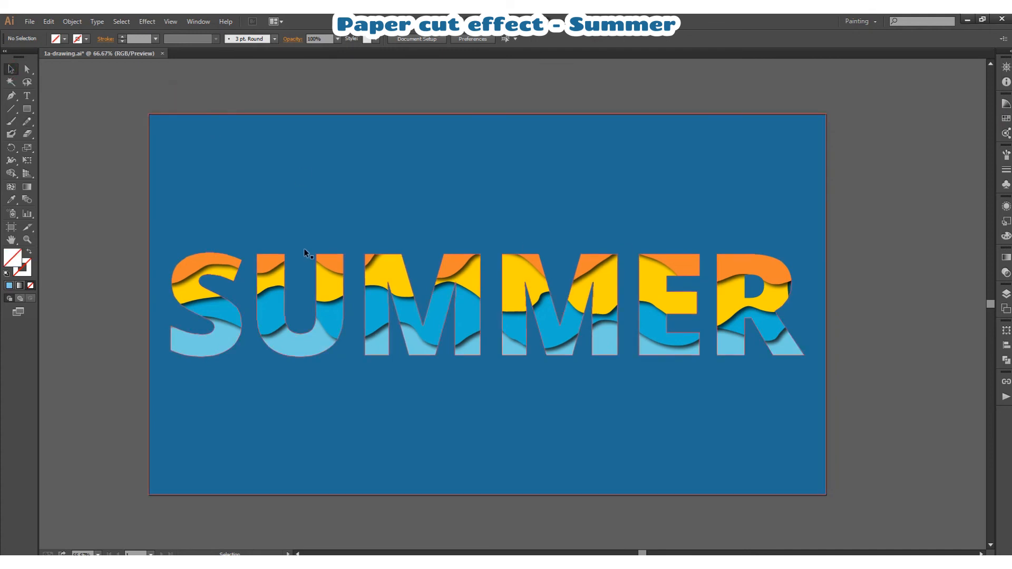
pyautogui.click(328, 232)
pyautogui.click(147, 21)
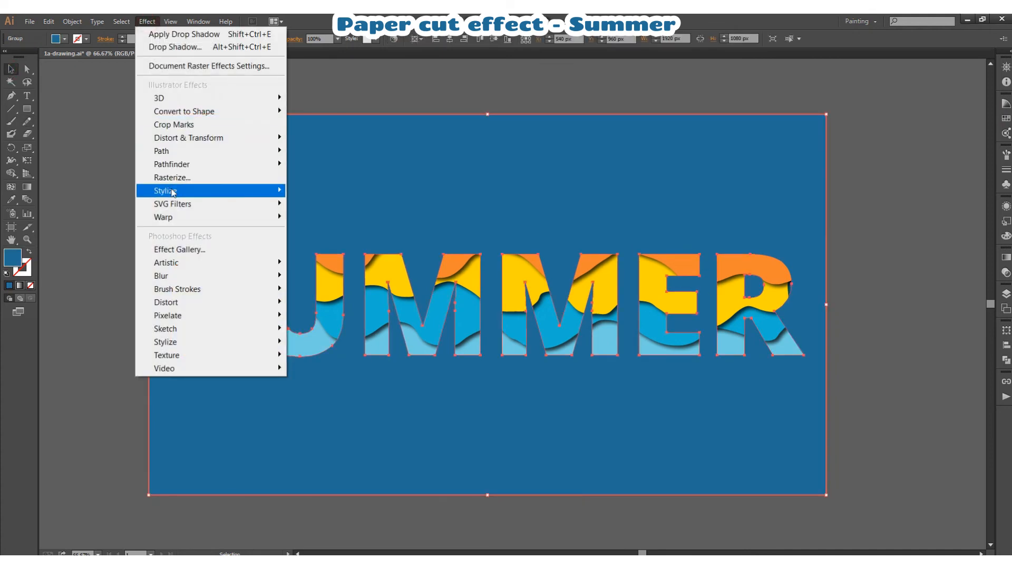
pyautogui.moveTo(211, 191)
pyautogui.click(326, 190)
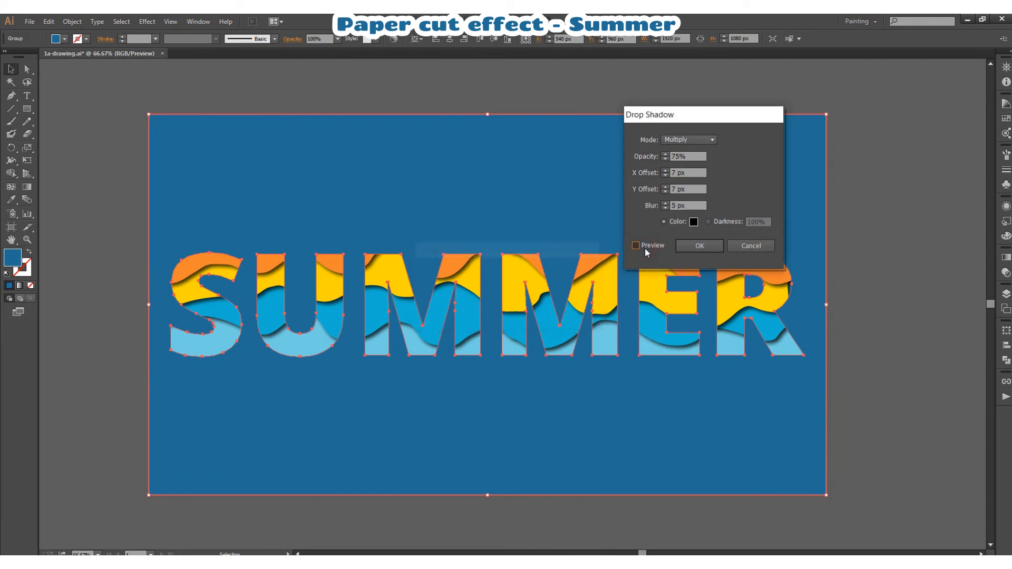
pyautogui.click(636, 246)
pyautogui.click(700, 246)
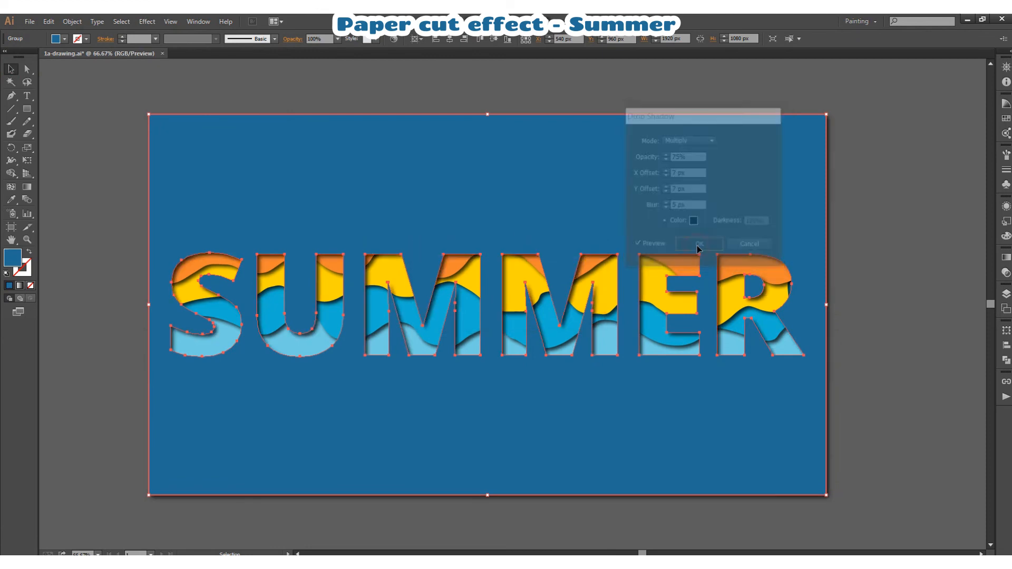
pyautogui.click(920, 235)
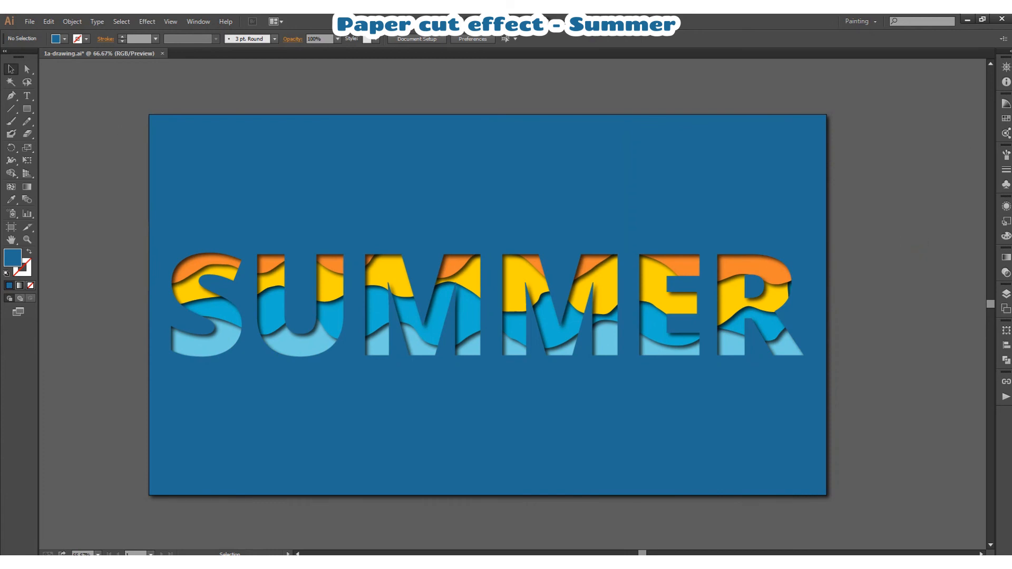
# - Draw a 1920 x 1080 px rectangle over the artboard and make it a clipping mask for all the artwork
pyautogui.press('m')
pyautogui.moveTo(150, 114); pyautogui.dragTo(826, 495)
pyautogui.click(11, 69)
pyautogui.moveTo(115, 99); pyautogui.dragTo(894, 515)
pyautogui.rightClick(705, 194)
pyautogui.click(744, 259)
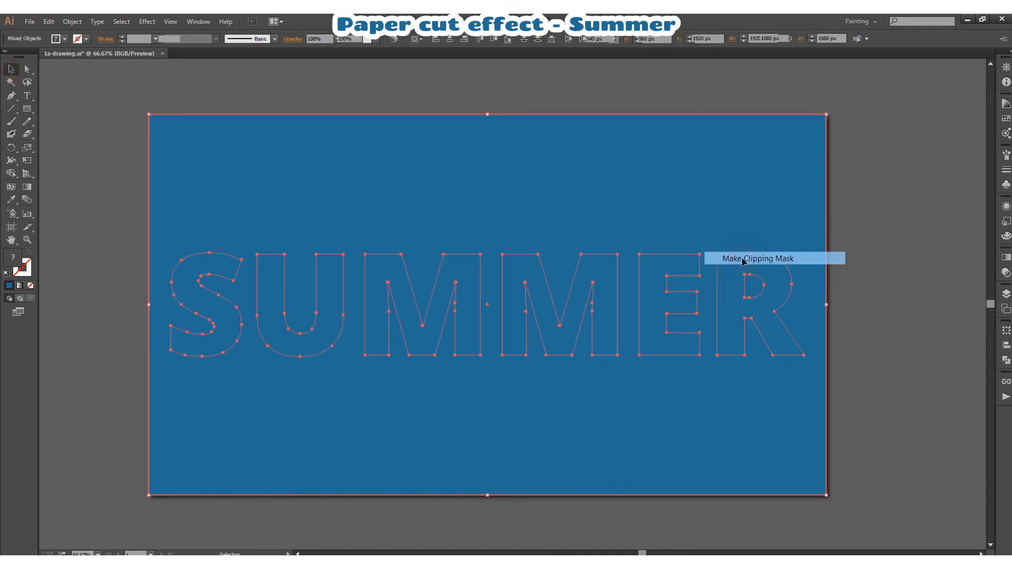
pyautogui.click(899, 286)
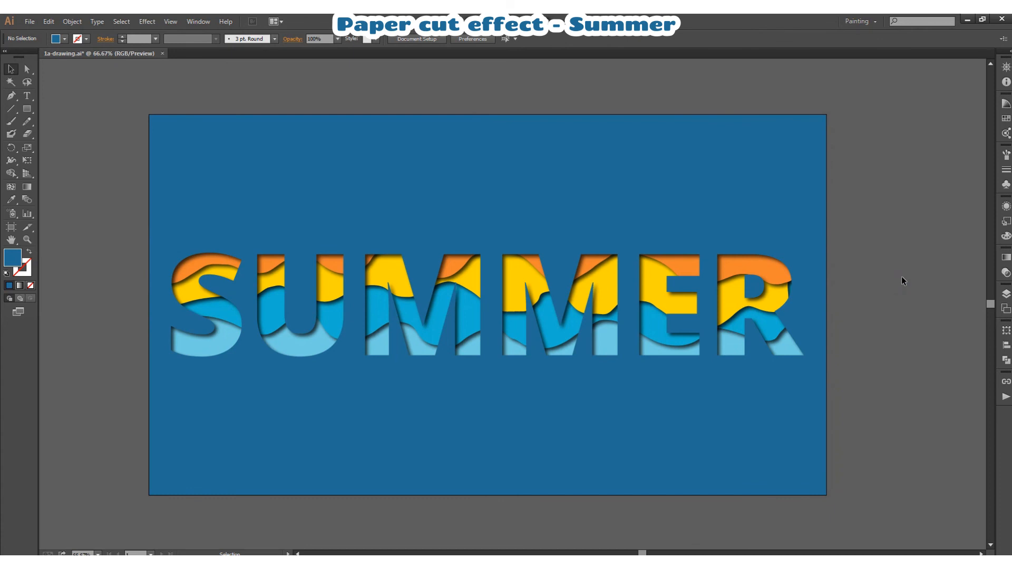
pyautogui.click(98, 554)
pyautogui.click(108, 542)
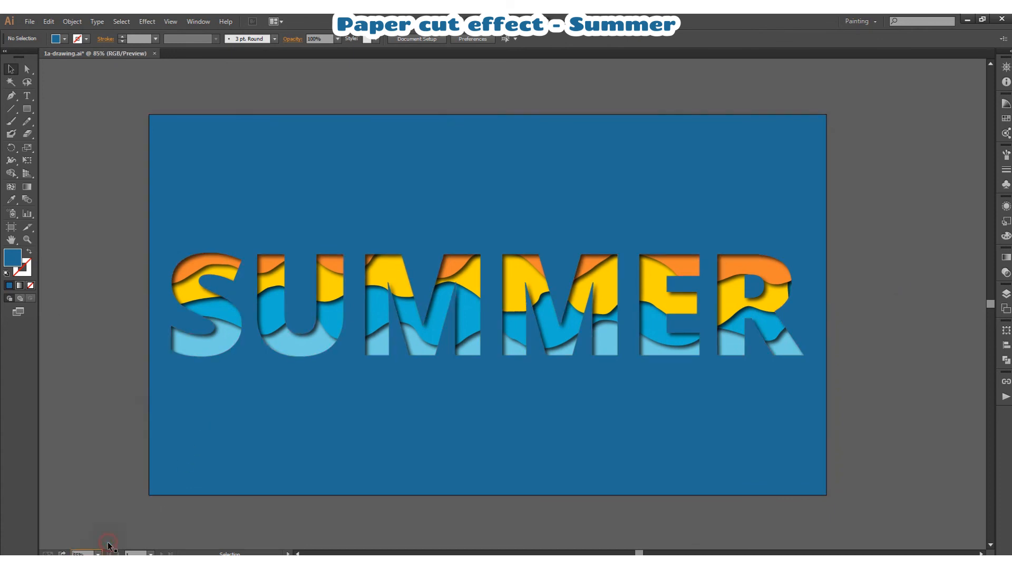